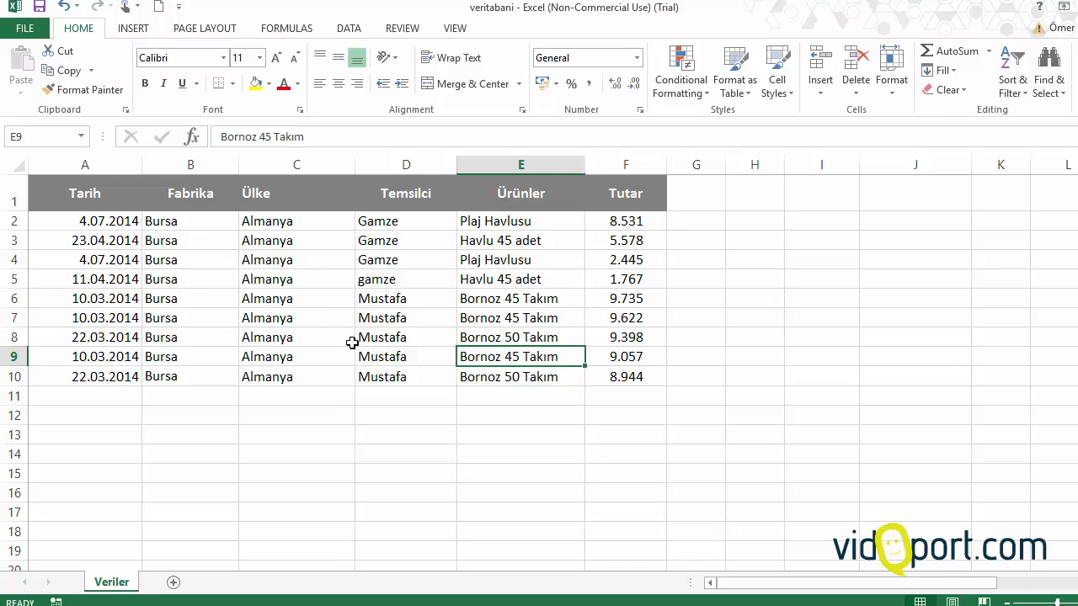
# - Copy the header row A1:F1 and paste it at A14 and again at A15
pyautogui.click(362, 305)
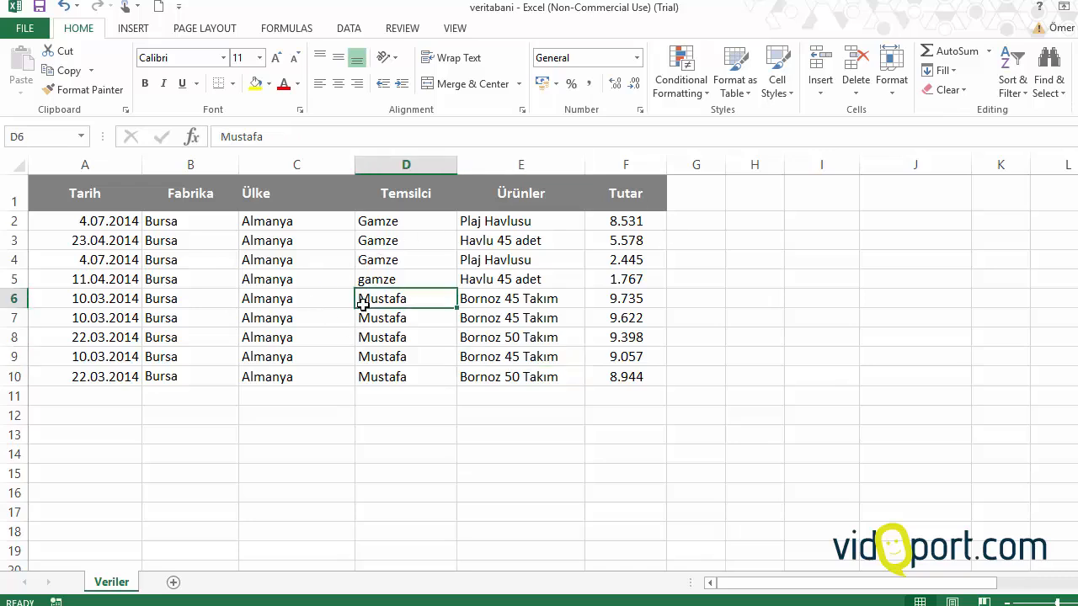
pyautogui.moveTo(96, 193); pyautogui.dragTo(632, 189)
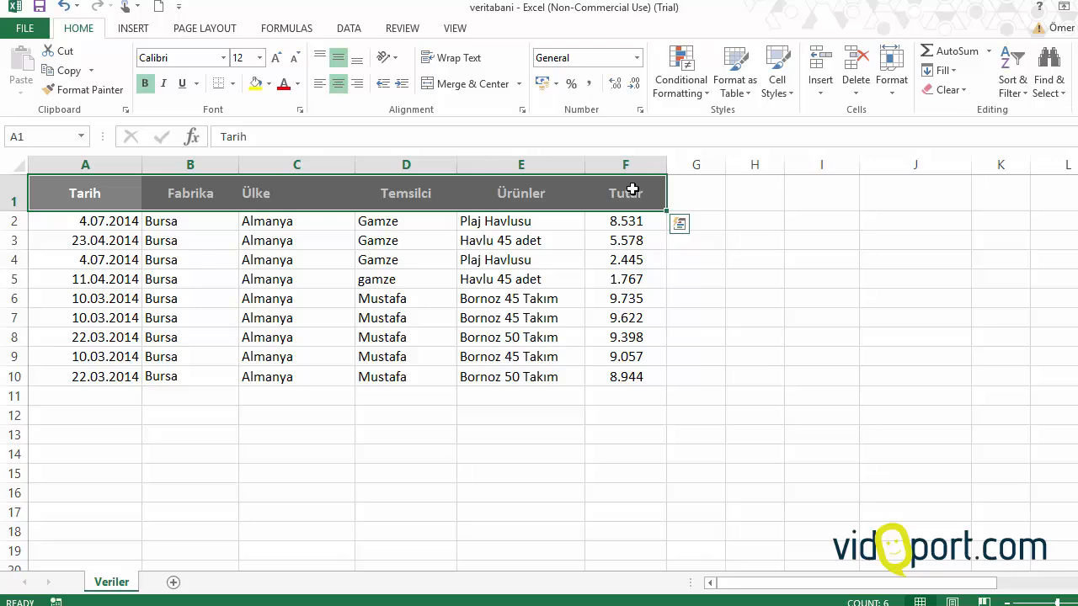
pyautogui.hotkey('ctrl', 'c')
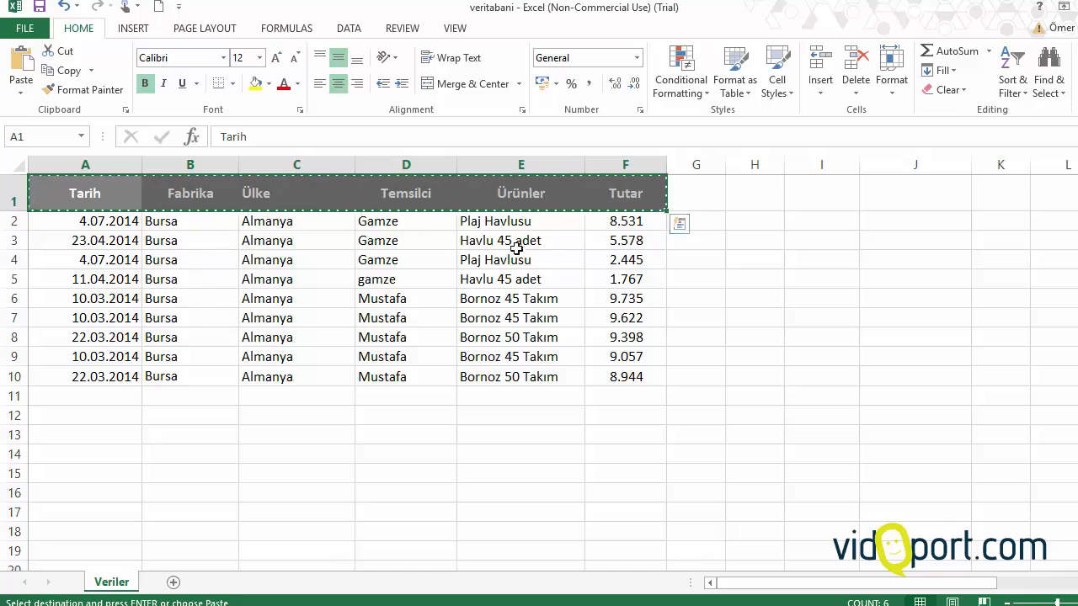
pyautogui.click(90, 447)
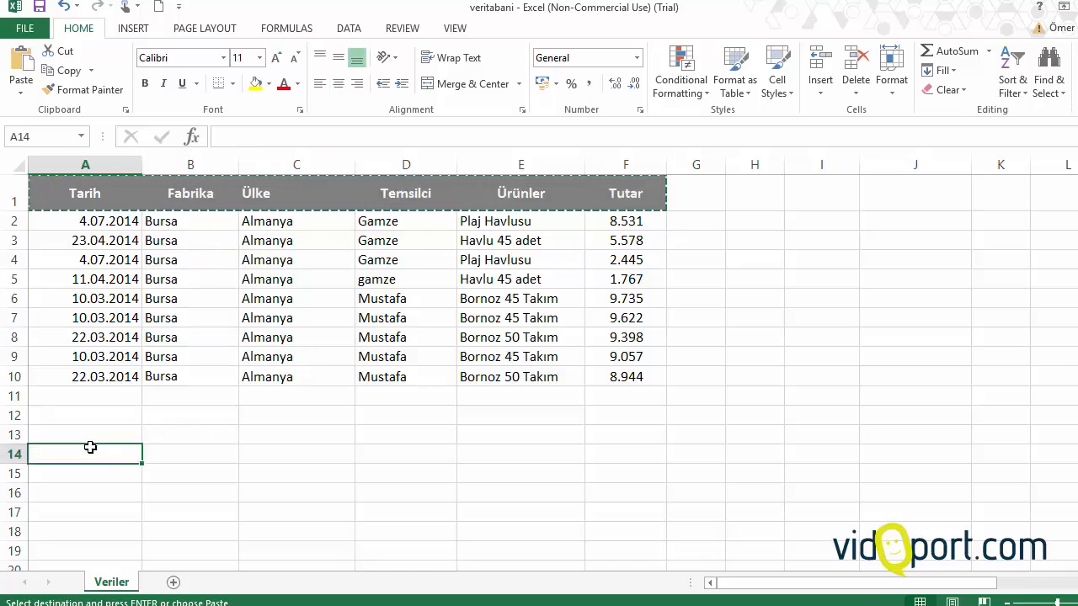
pyautogui.hotkey('ctrl', 'v')
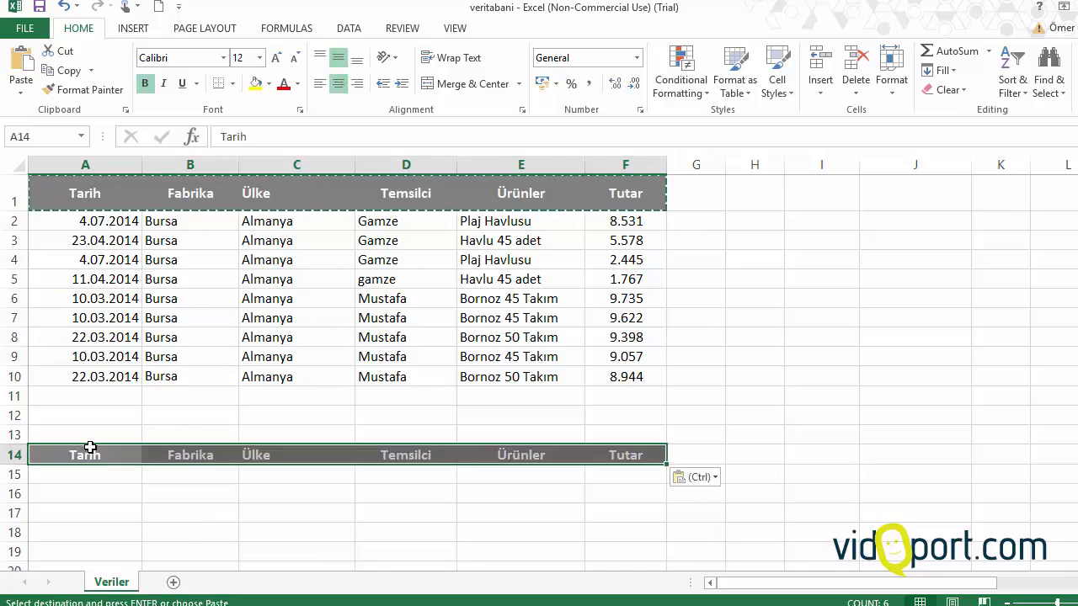
pyautogui.click(86, 470)
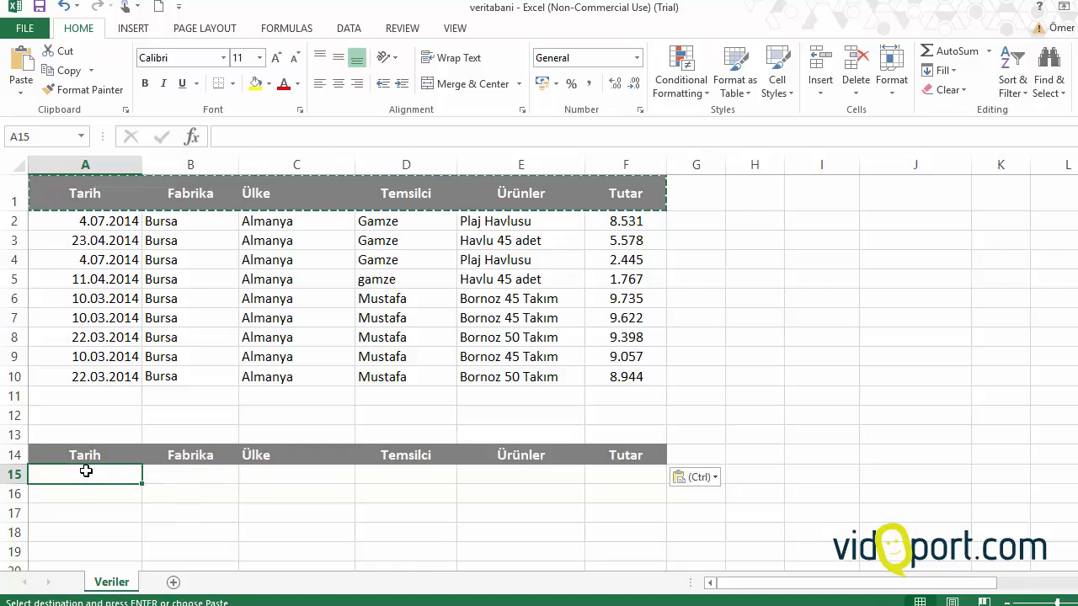
pyautogui.press('Return')
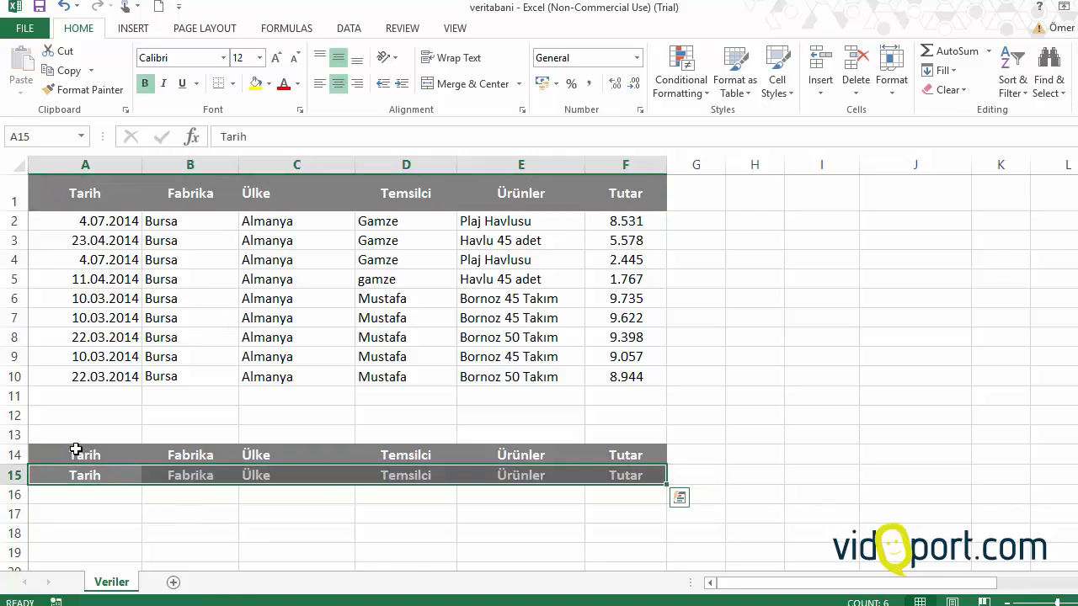
# - Clear all contents and formatting from the two pasted header rows in A14:F15
pyautogui.moveTo(72, 447); pyautogui.dragTo(603, 468)
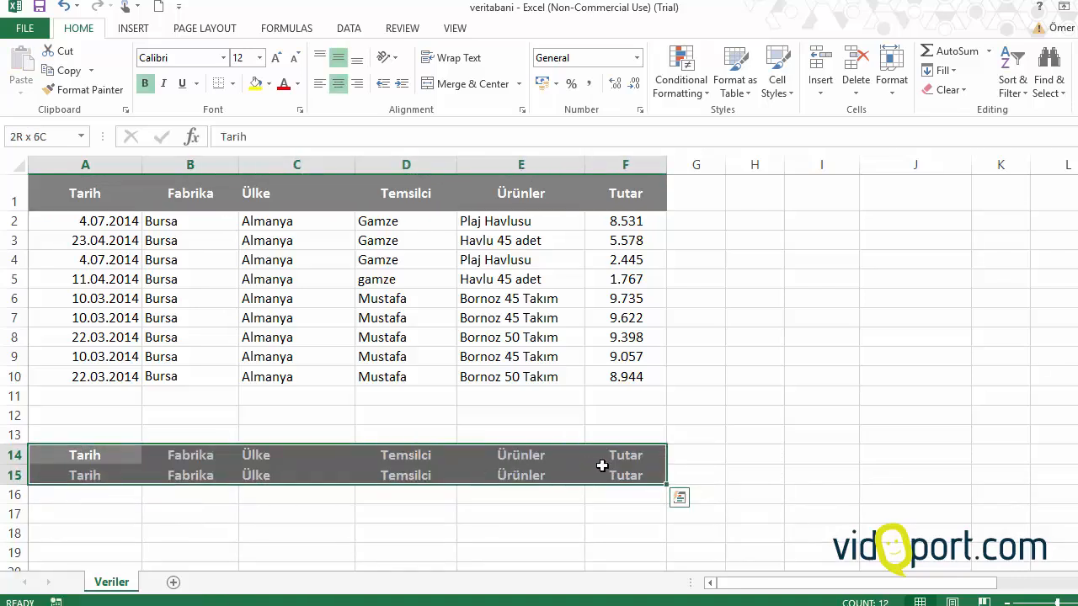
pyautogui.click(946, 90)
pyautogui.click(960, 111)
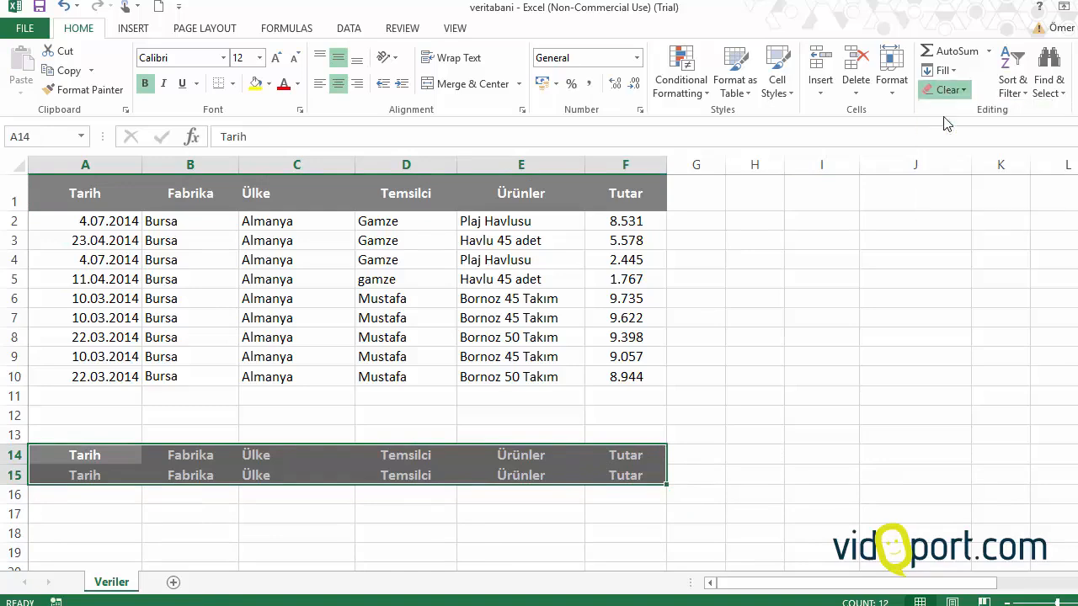
pyautogui.click(328, 359)
# - Copy the header cells A1:F1 and paste them into row 15 starting at A15
pyautogui.moveTo(70, 197); pyautogui.dragTo(642, 193)
pyautogui.hotkey('ctrl', 'c')
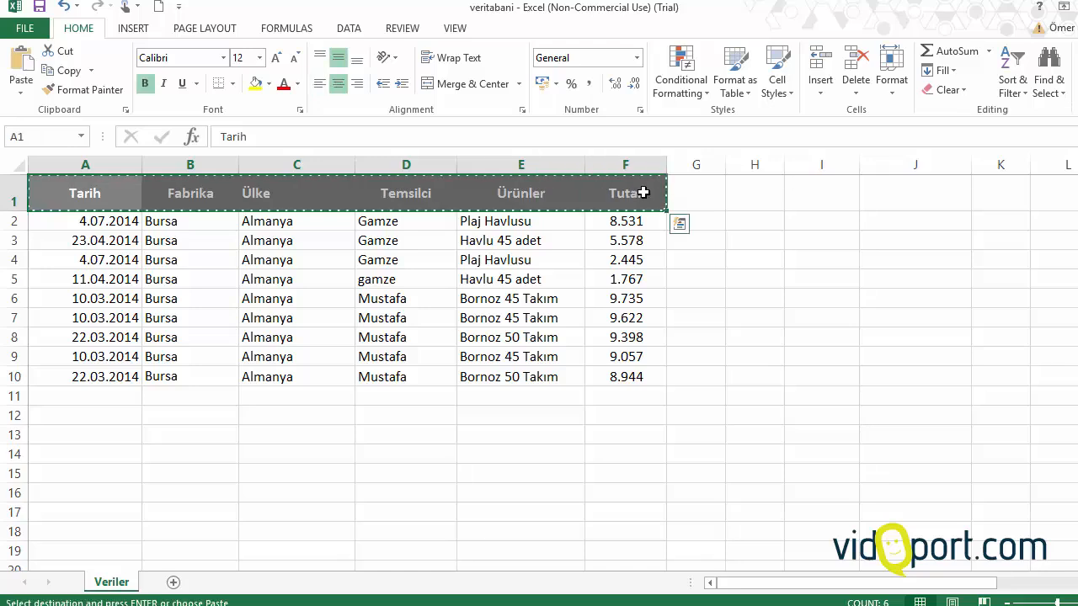
pyautogui.click(52, 468)
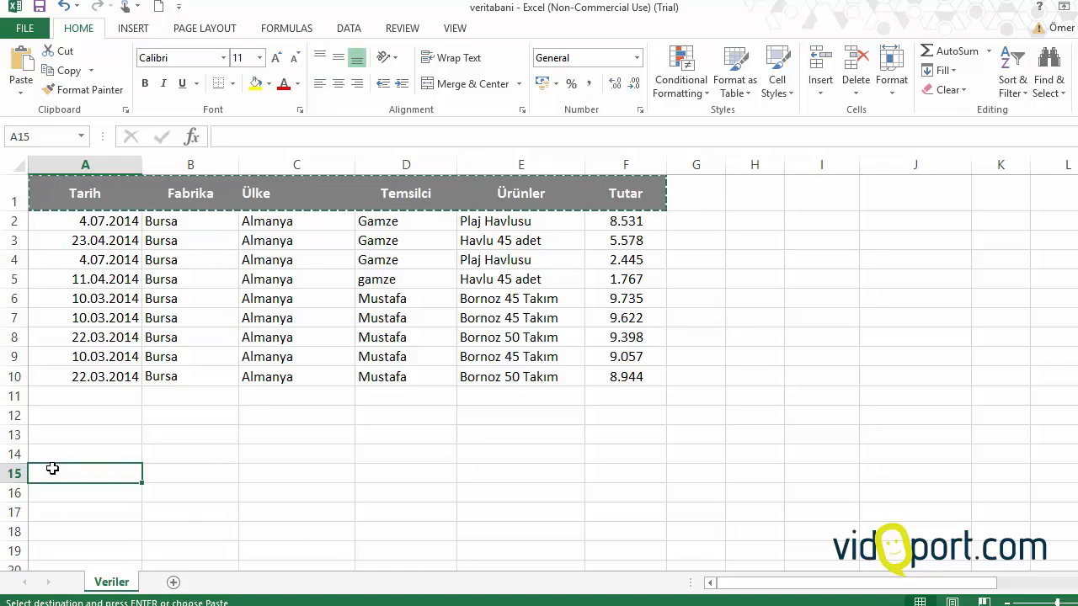
pyautogui.press('Return')
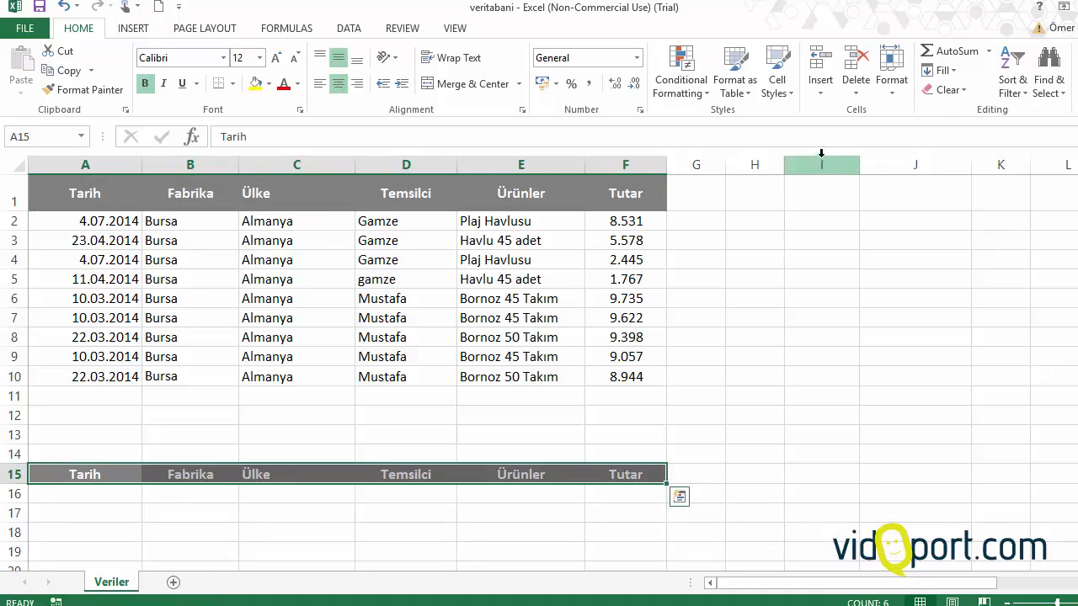
# - Clear all contents and formatting from the pasted header in A15:F15
pyautogui.click(947, 89)
pyautogui.click(962, 110)
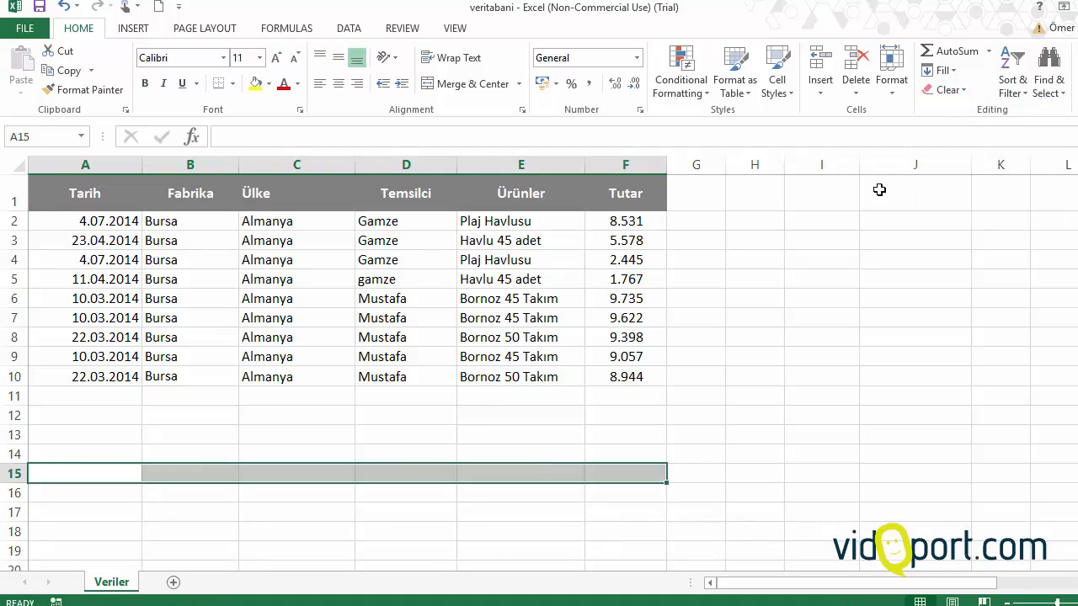
pyautogui.click(699, 239)
# - Copy the header row A1:F1 and preview the paste options, such as Transpose, at A13 before cancelling
pyautogui.moveTo(78, 197); pyautogui.dragTo(622, 196)
pyautogui.rightClick(621, 197)
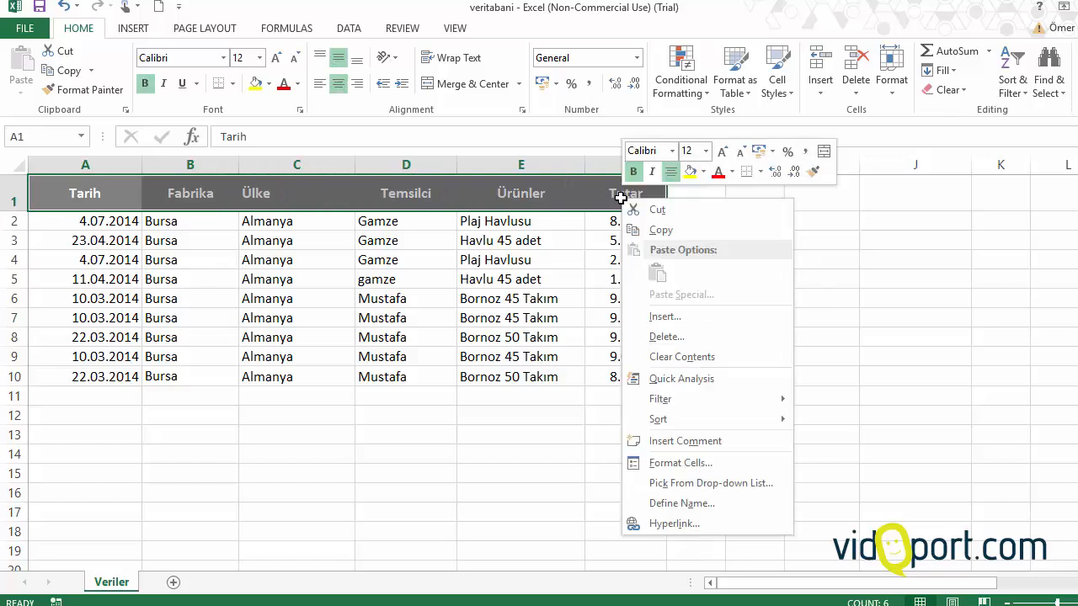
pyautogui.click(692, 239)
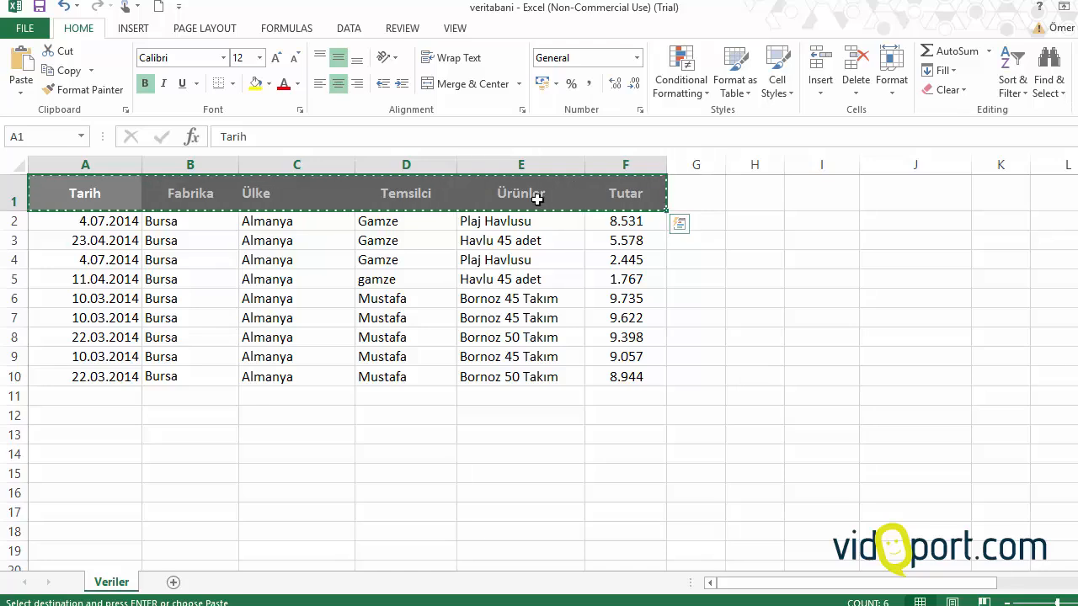
pyautogui.rightClick(86, 435)
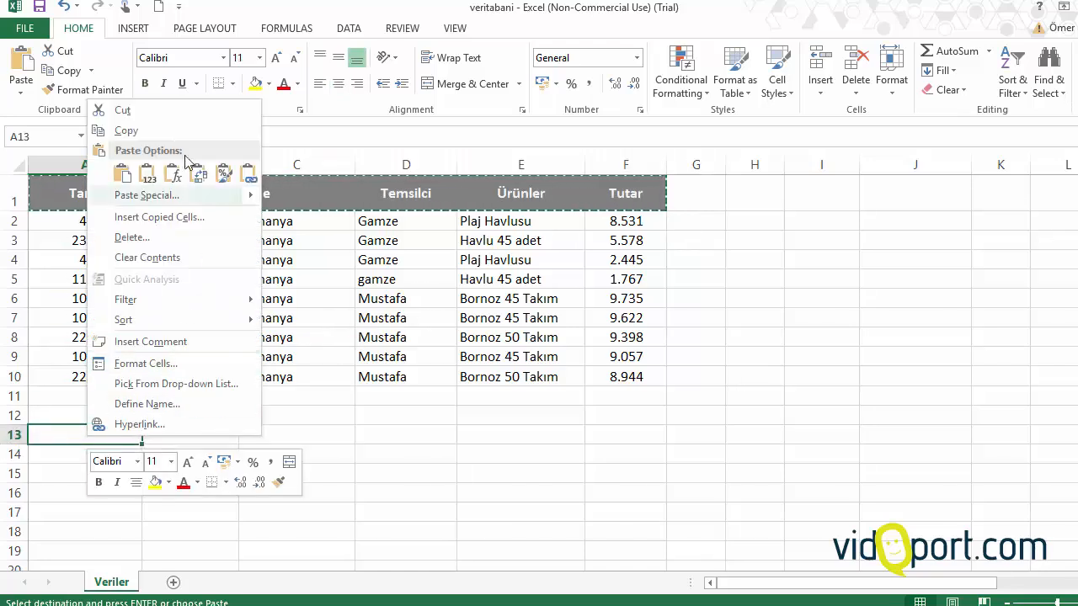
pyautogui.click(124, 171)
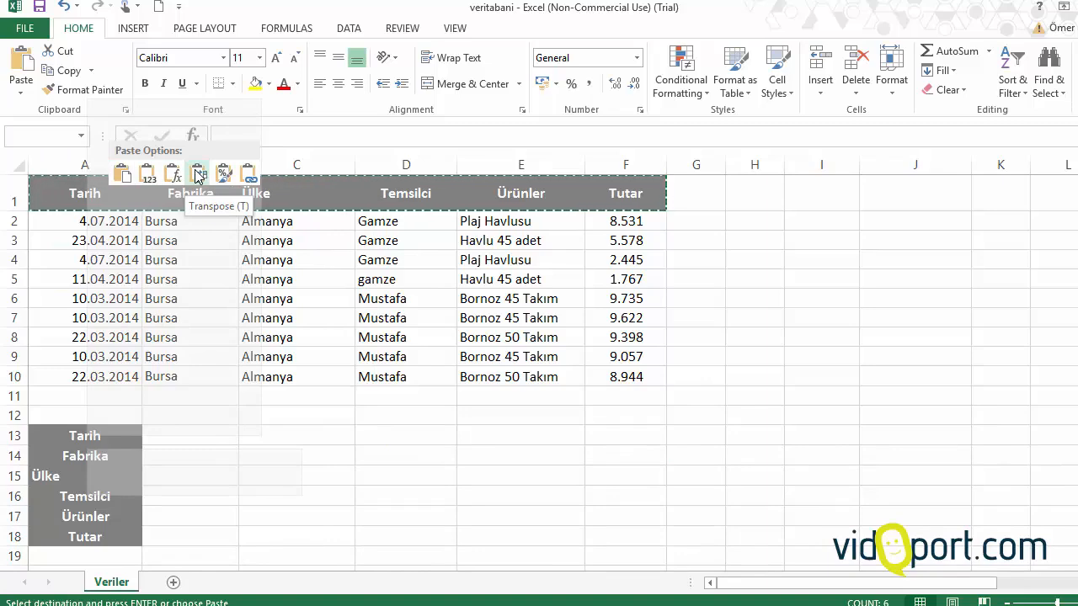
pyautogui.click(128, 178)
pyautogui.rightClick(85, 433)
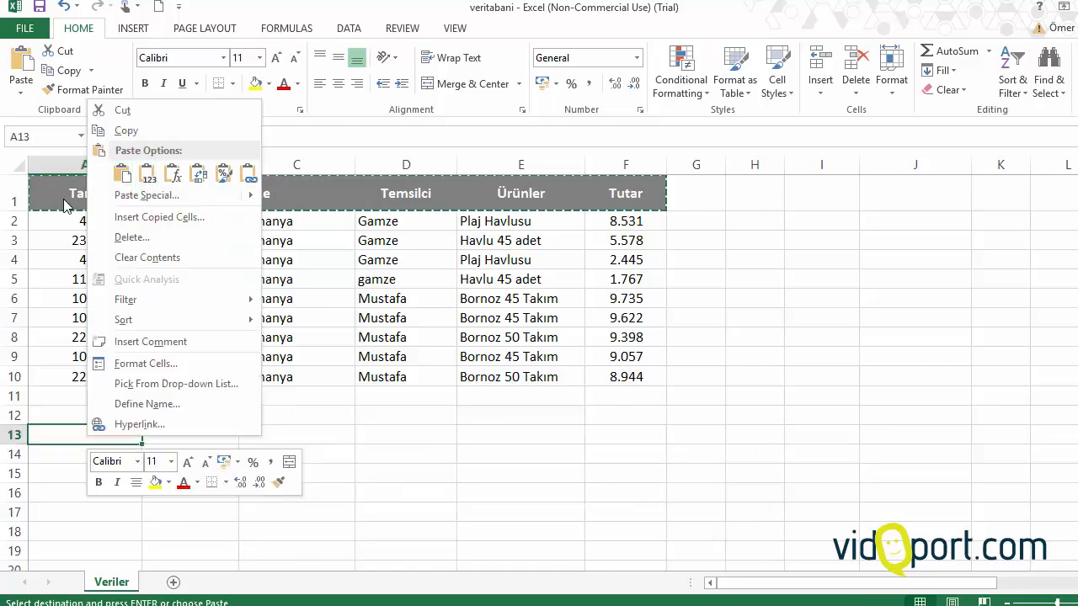
pyautogui.press('Escape')
# - Copy the header row A1:F1, paste it with its formatting at A12, and end copy mode
pyautogui.moveTo(62, 193); pyautogui.dragTo(628, 197)
pyautogui.rightClick(433, 196)
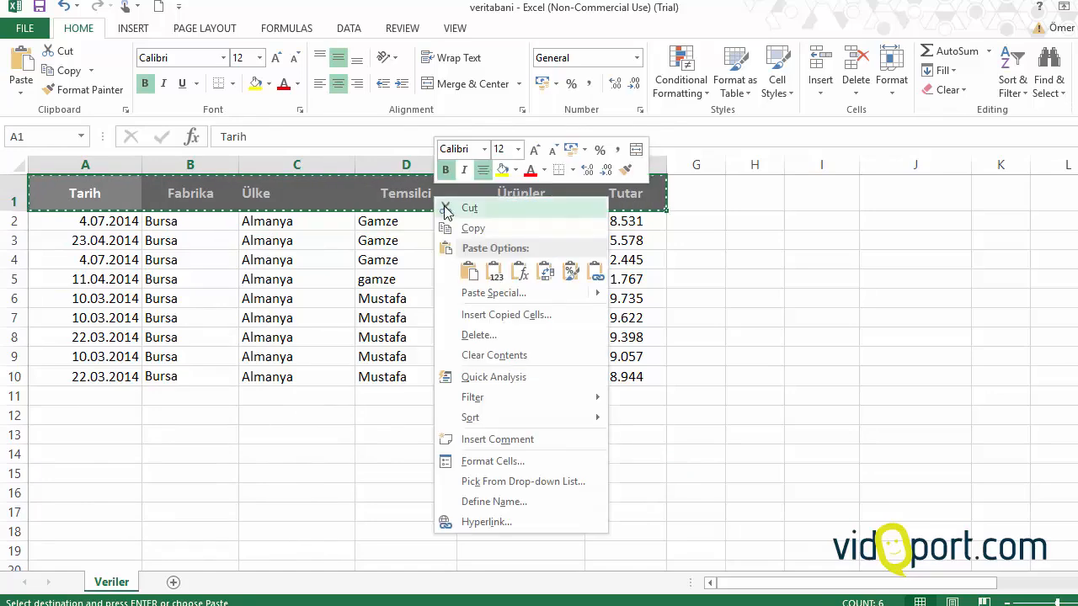
pyautogui.click(468, 229)
pyautogui.rightClick(95, 418)
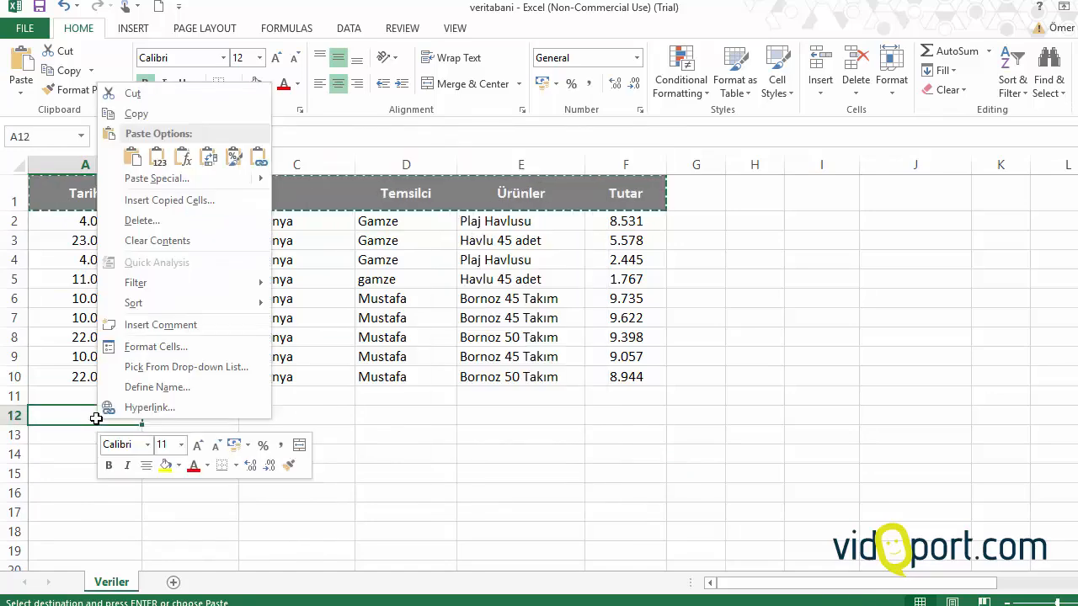
pyautogui.click(132, 159)
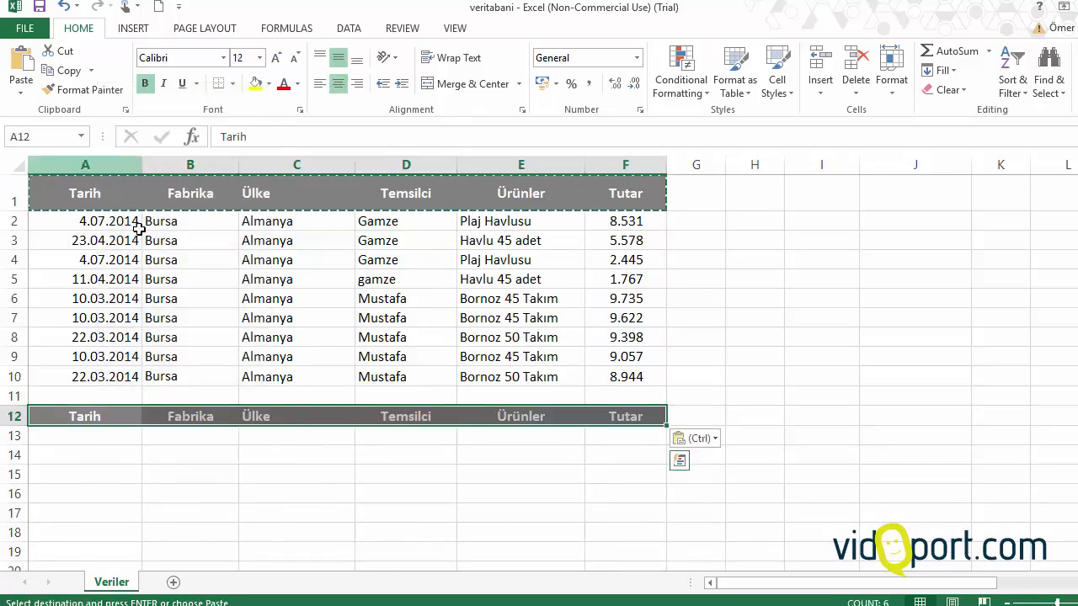
pyautogui.click(127, 470)
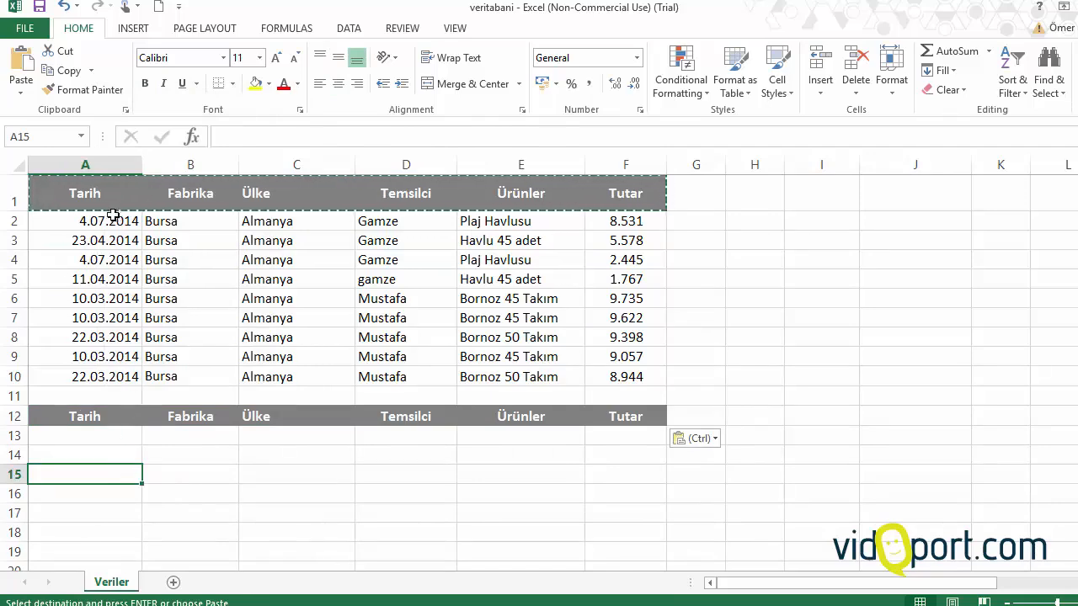
pyautogui.press('Escape')
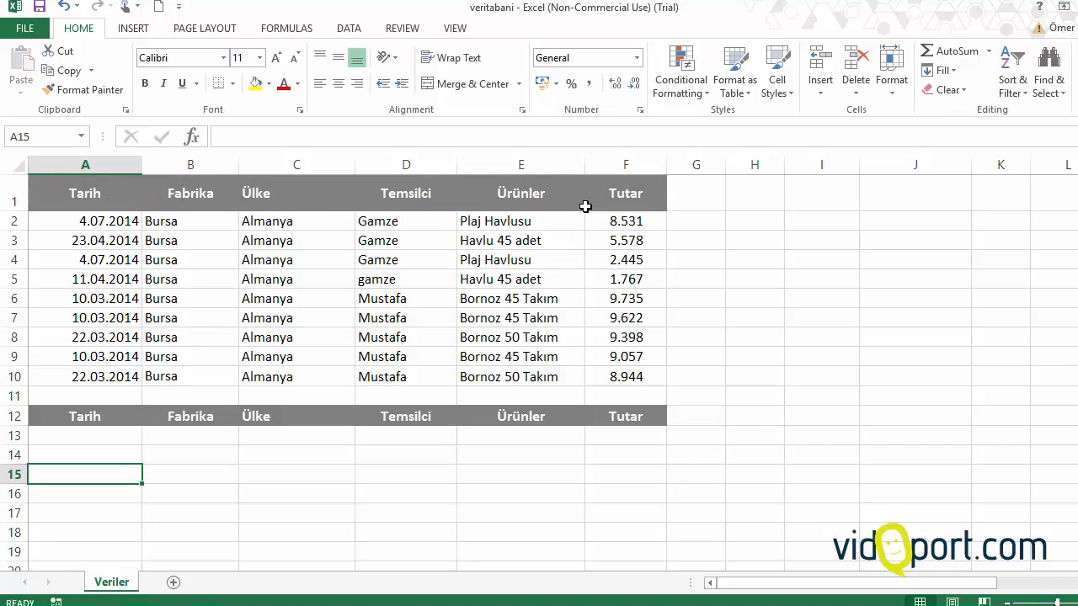
# - Clear all contents and formatting from the pasted header in A12:F12
pyautogui.moveTo(106, 409); pyautogui.dragTo(657, 416)
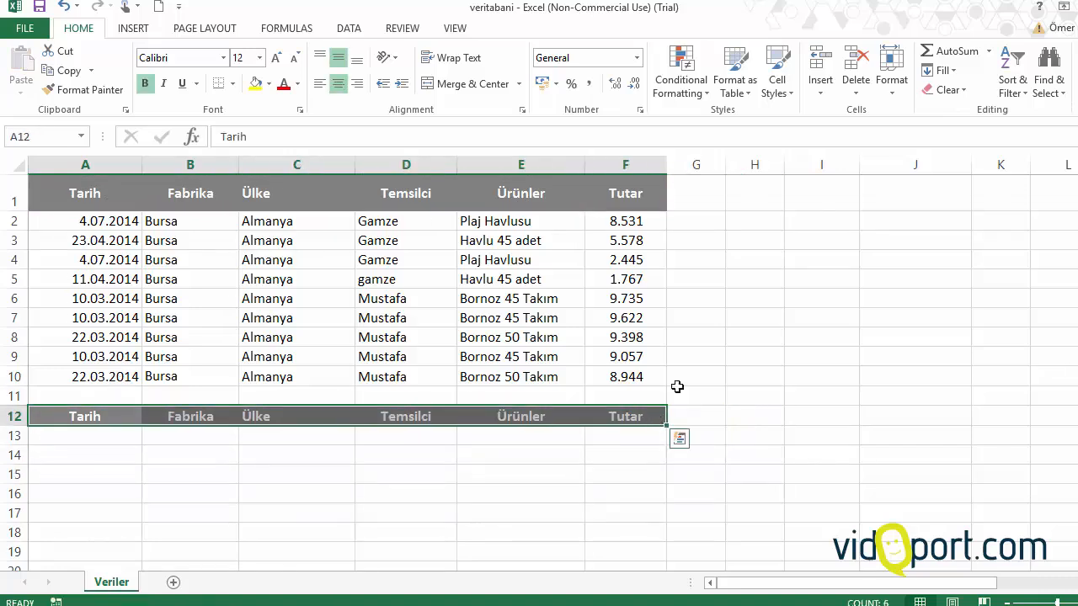
pyautogui.click(947, 89)
pyautogui.click(951, 116)
pyautogui.click(210, 299)
# - Copy the header row A1:F1 and paste it at A12 with the original formatting
pyautogui.moveTo(100, 191); pyautogui.dragTo(647, 196)
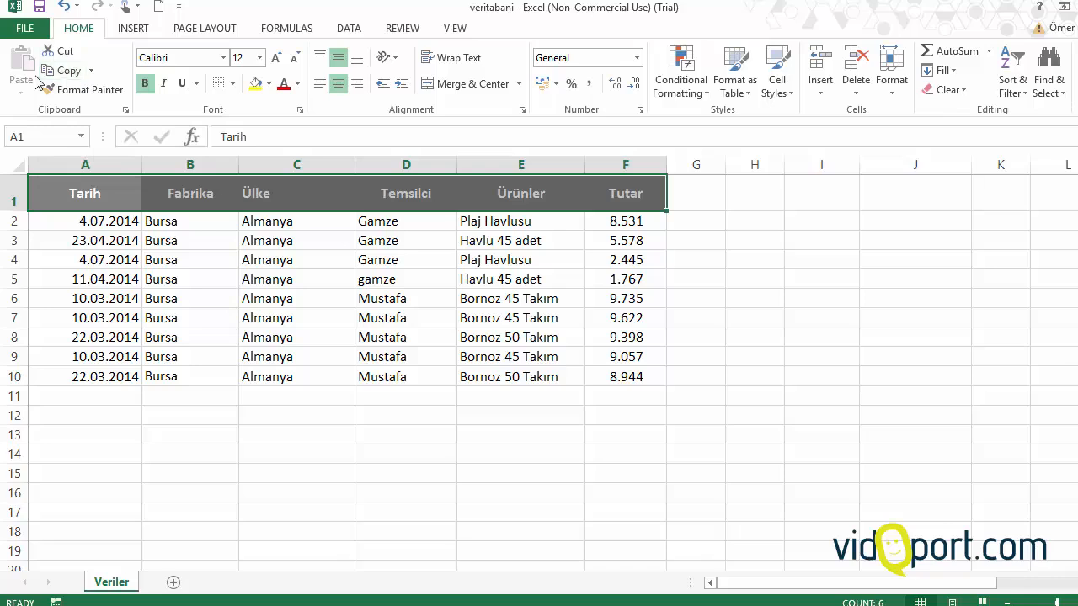
pyautogui.click(68, 70)
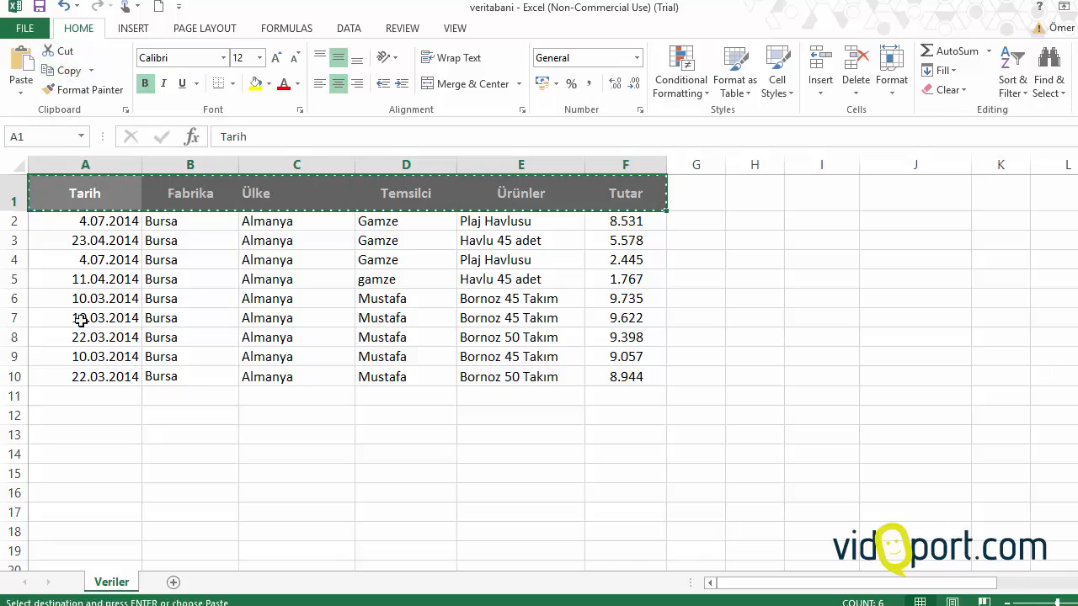
pyautogui.click(80, 418)
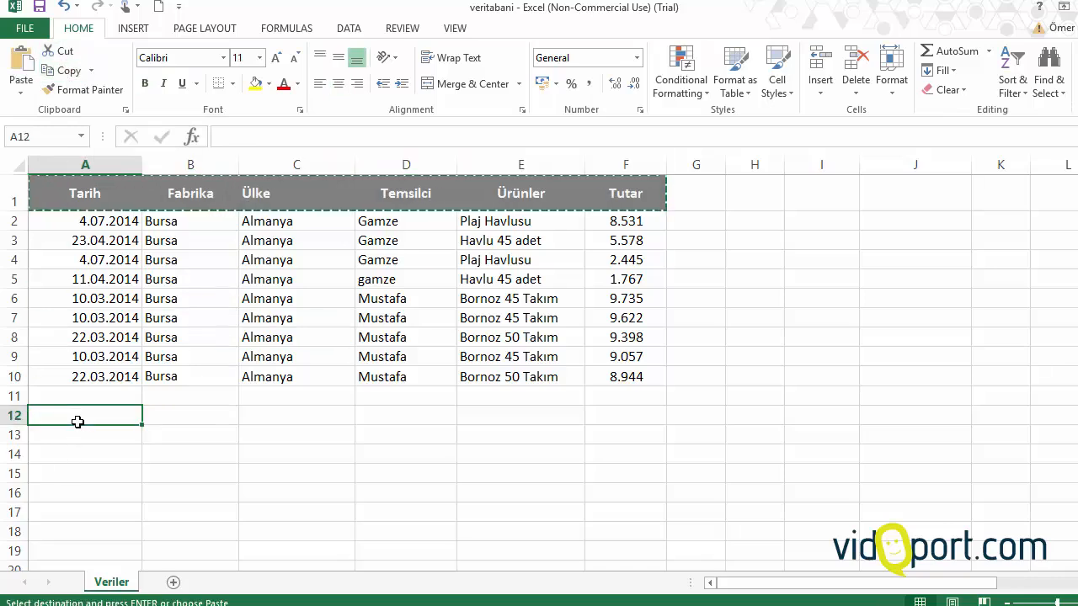
pyautogui.click(23, 63)
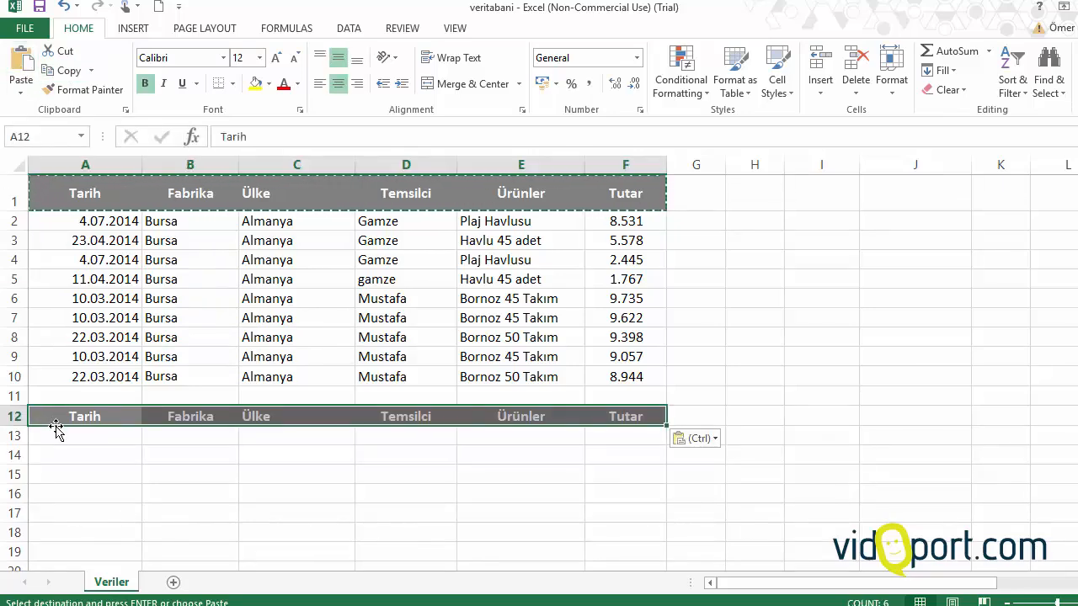
# - Preview the different paste options for the copied header at A16, then cancel without pasting
pyautogui.click(85, 487)
pyautogui.click(21, 89)
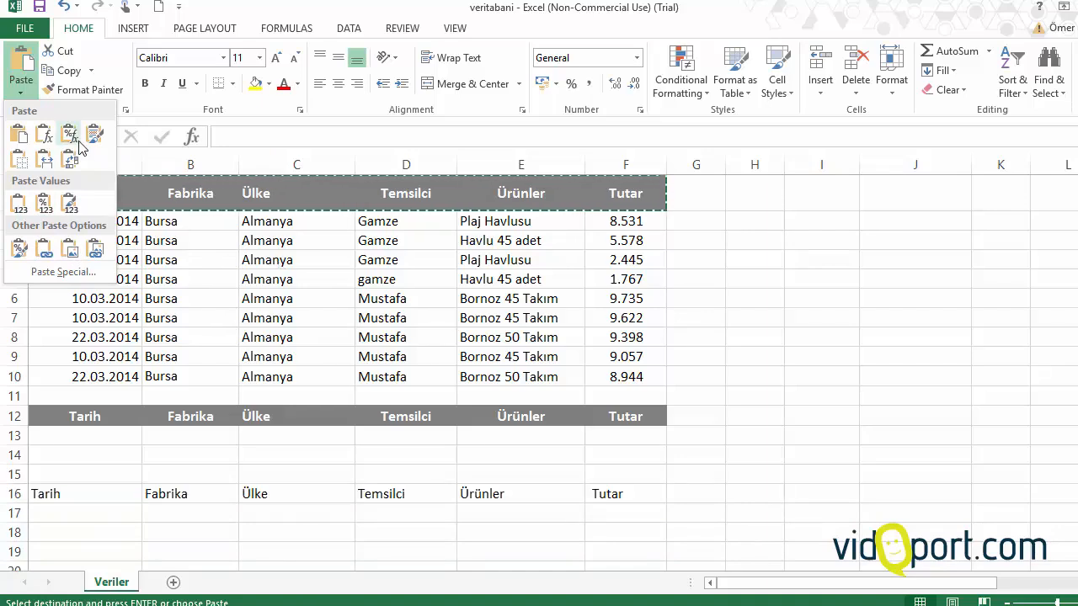
pyautogui.click(173, 215)
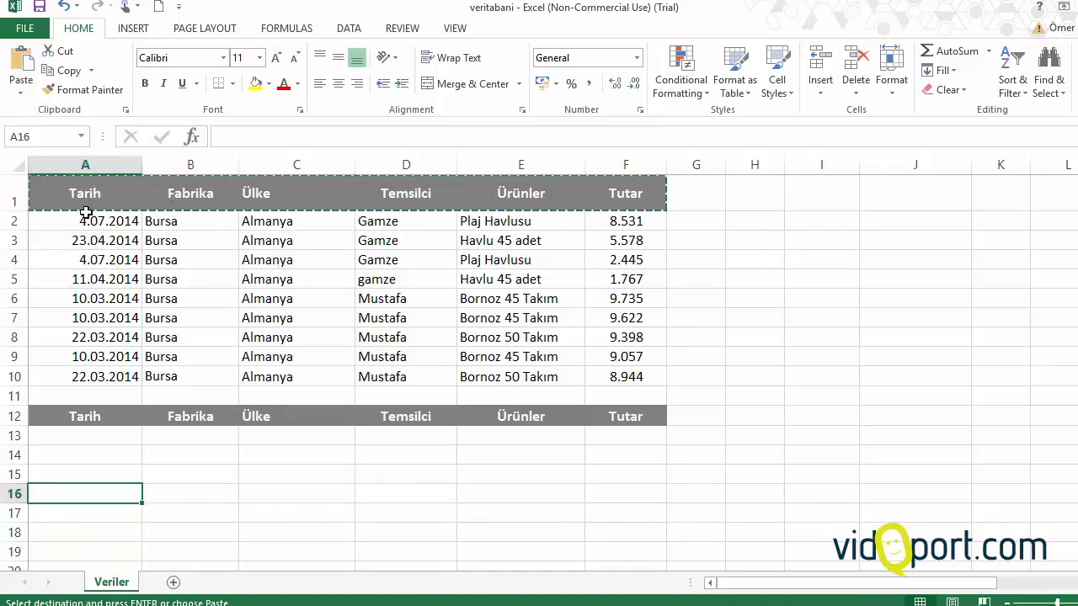
pyautogui.press('Escape')
# - Clear all contents and formatting from A12:F13
pyautogui.moveTo(72, 414); pyautogui.dragTo(632, 437)
pyautogui.click(946, 89)
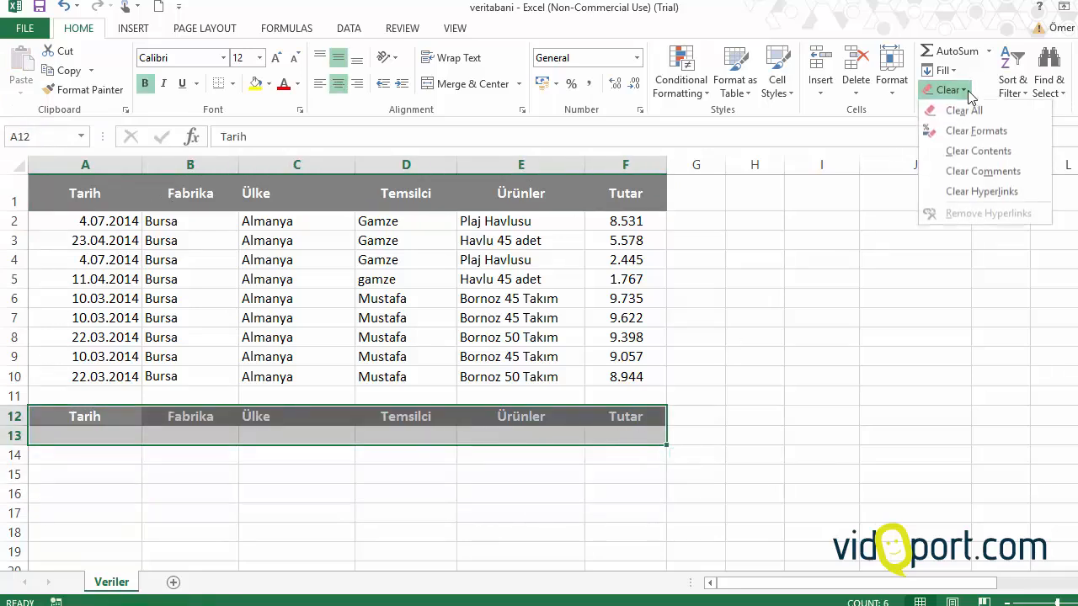
pyautogui.click(965, 112)
pyautogui.click(573, 239)
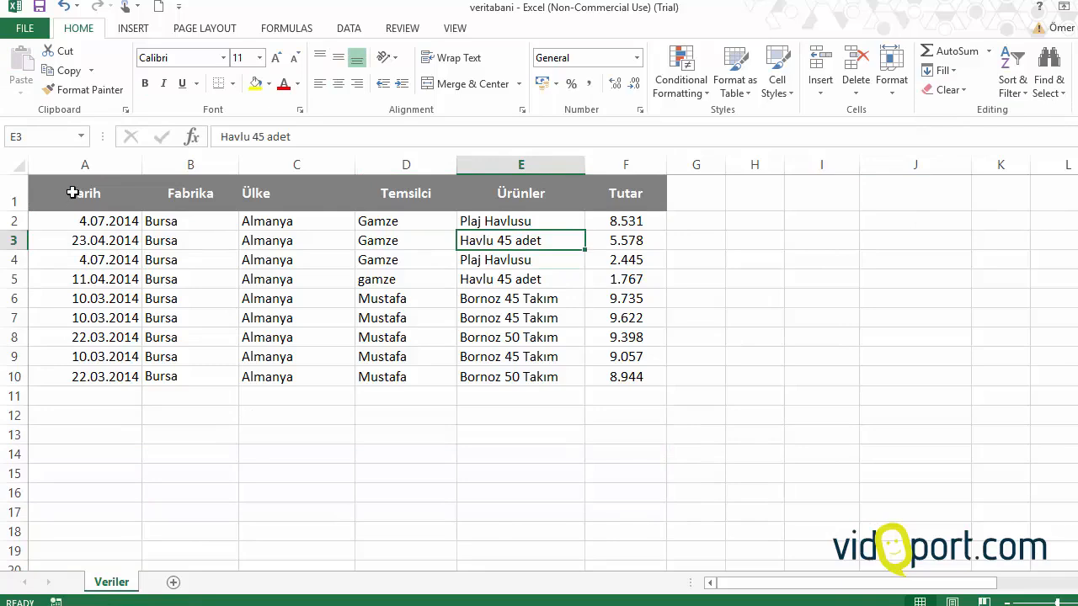
# - Duplicate the header row A1:F1 directly into A14:F14, leaving the original in place
pyautogui.moveTo(67, 194); pyautogui.dragTo(645, 191)
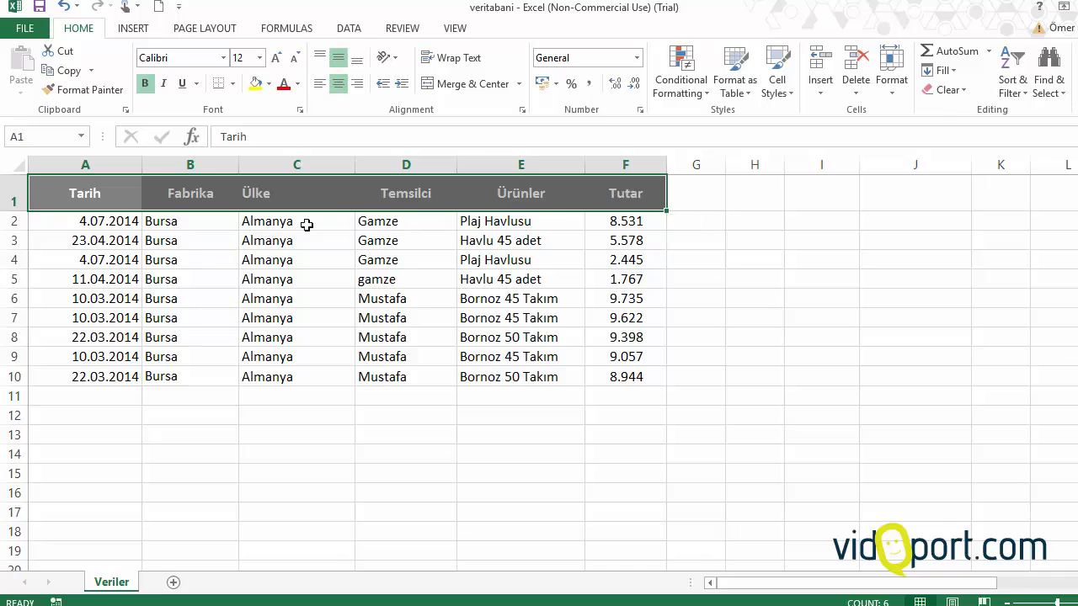
pyautogui.moveTo(300, 212); pyautogui.dragTo(99, 190)
pyautogui.hotkey('ctrl', 'q')
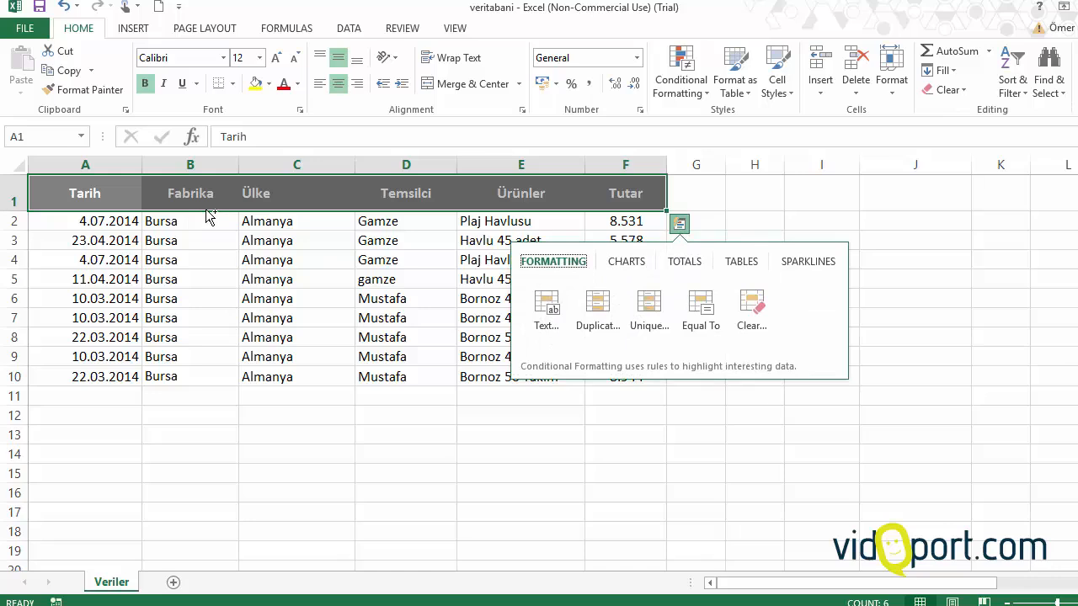
pyautogui.moveTo(209, 217); pyautogui.dragTo(194, 453)
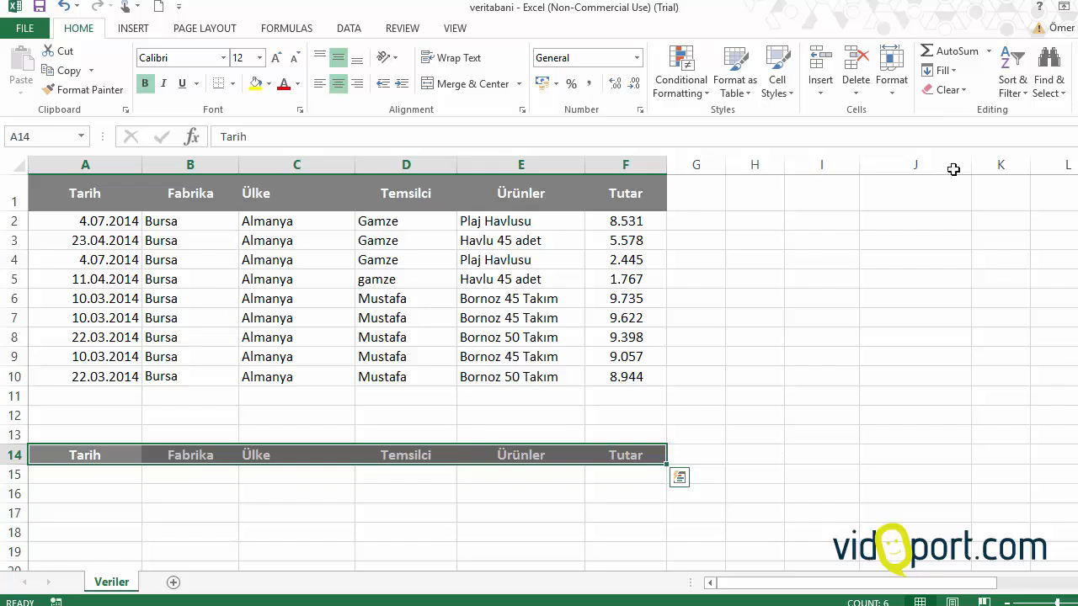
# - Clear all contents and formatting from the copied header in A14:F14
pyautogui.click(949, 90)
pyautogui.click(958, 111)
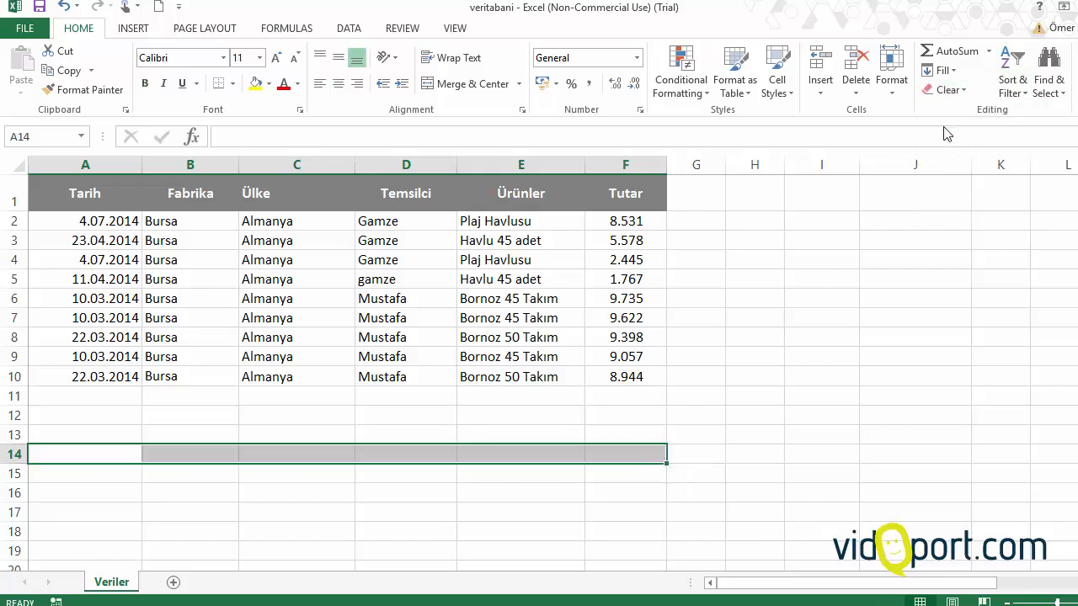
pyautogui.click(595, 220)
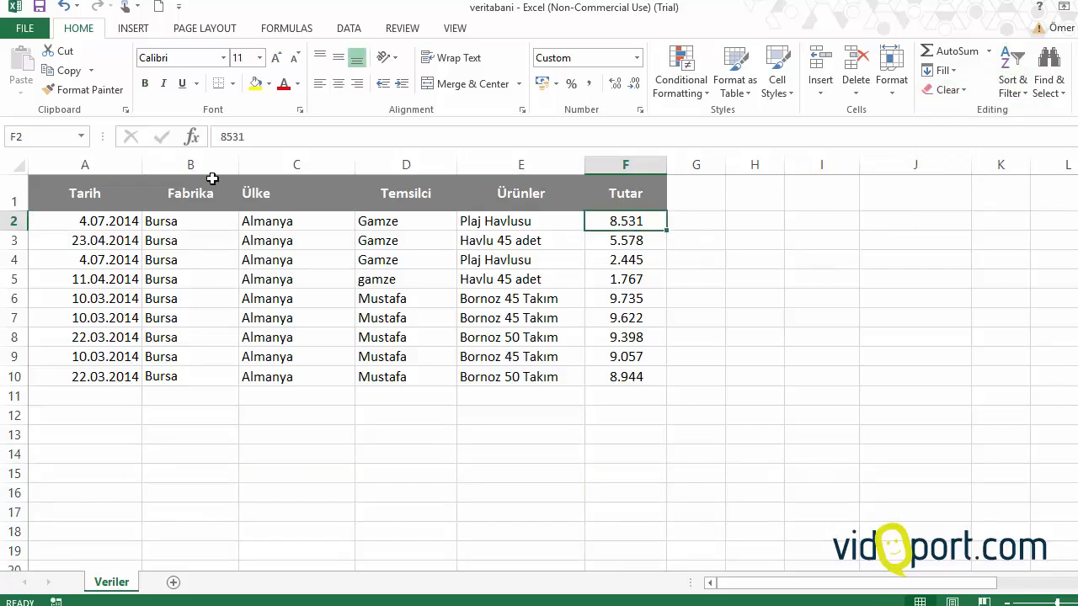
# - Copy the header row A1:F1 to A13:F13 with the Copy Here option, and clear all contents and formatting from that copy
pyautogui.click(138, 202)
pyautogui.moveTo(138, 202); pyautogui.dragTo(633, 202)
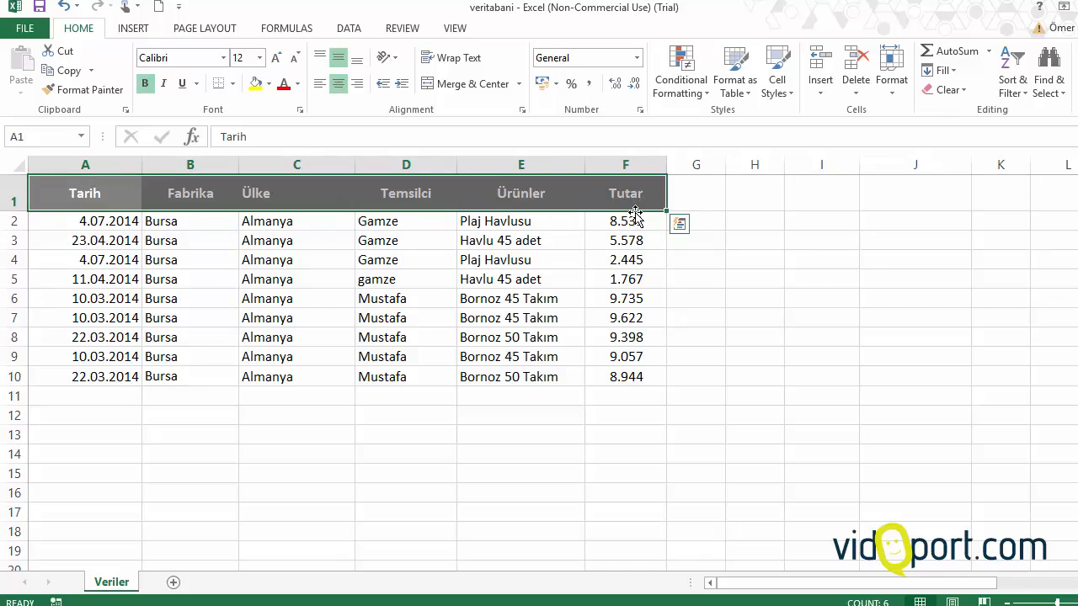
pyautogui.moveTo(636, 215); pyautogui.dragTo(548, 447)
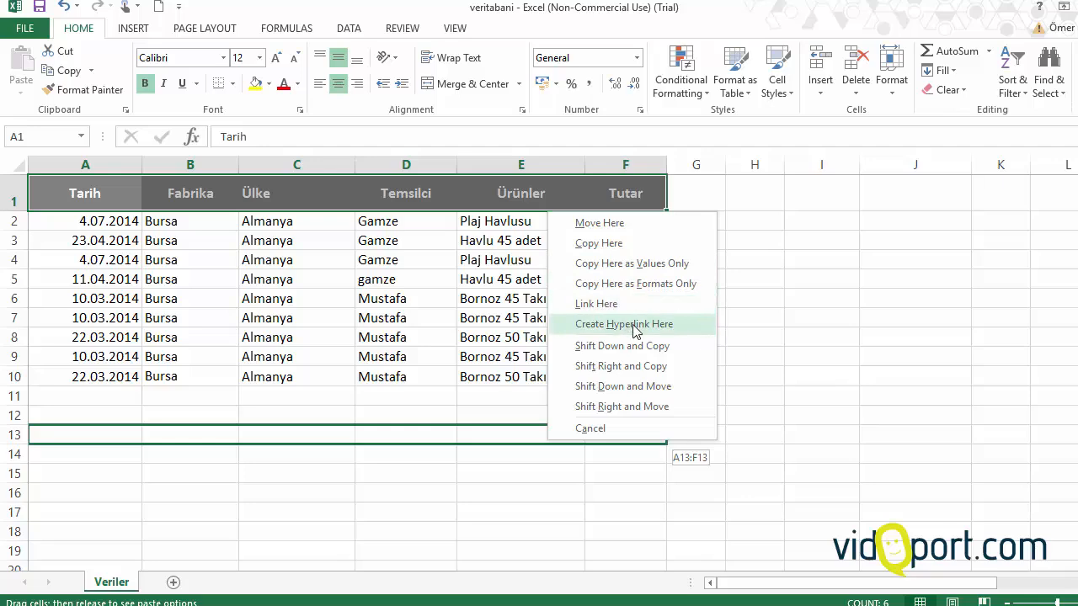
pyautogui.click(603, 244)
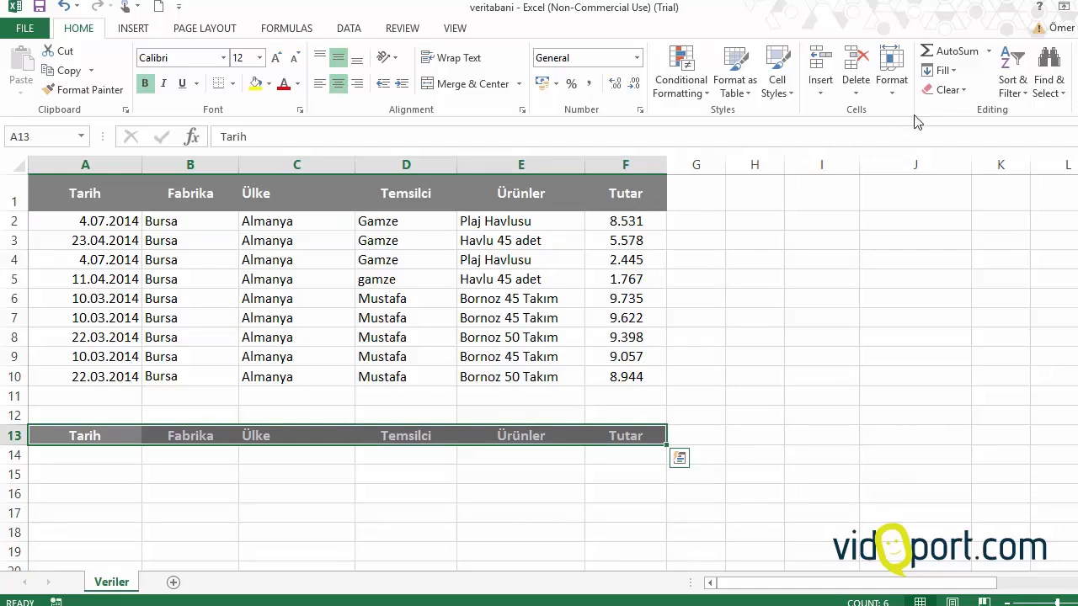
pyautogui.click(945, 89)
pyautogui.click(960, 110)
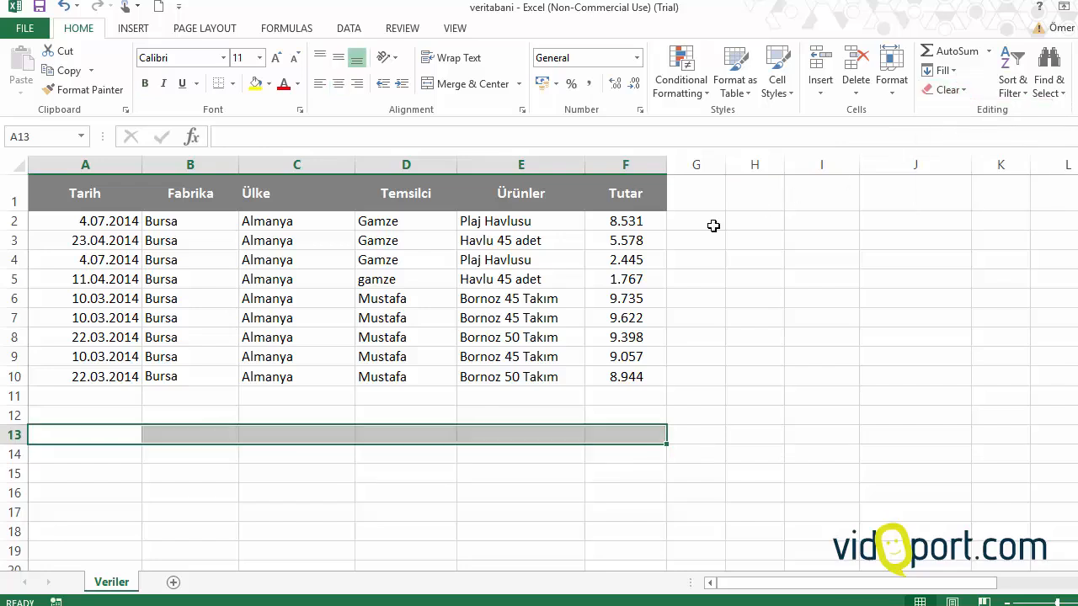
# - Enter the formula =F2*10% in G2 and fill it down to G10
pyautogui.click(696, 217)
pyautogui.write('=')
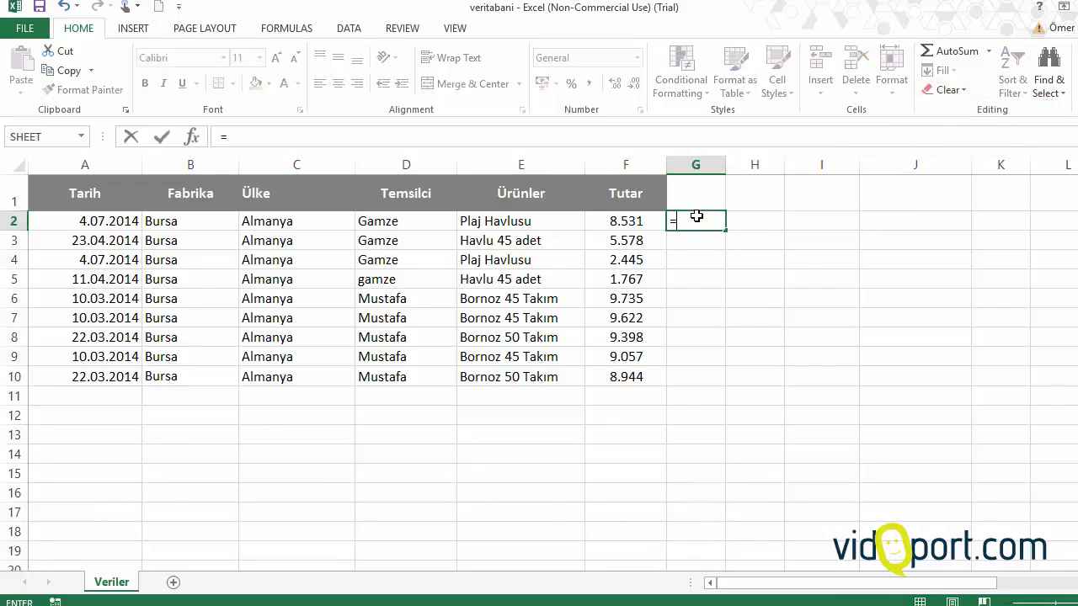
pyautogui.press('Left')
pyautogui.write('*10')
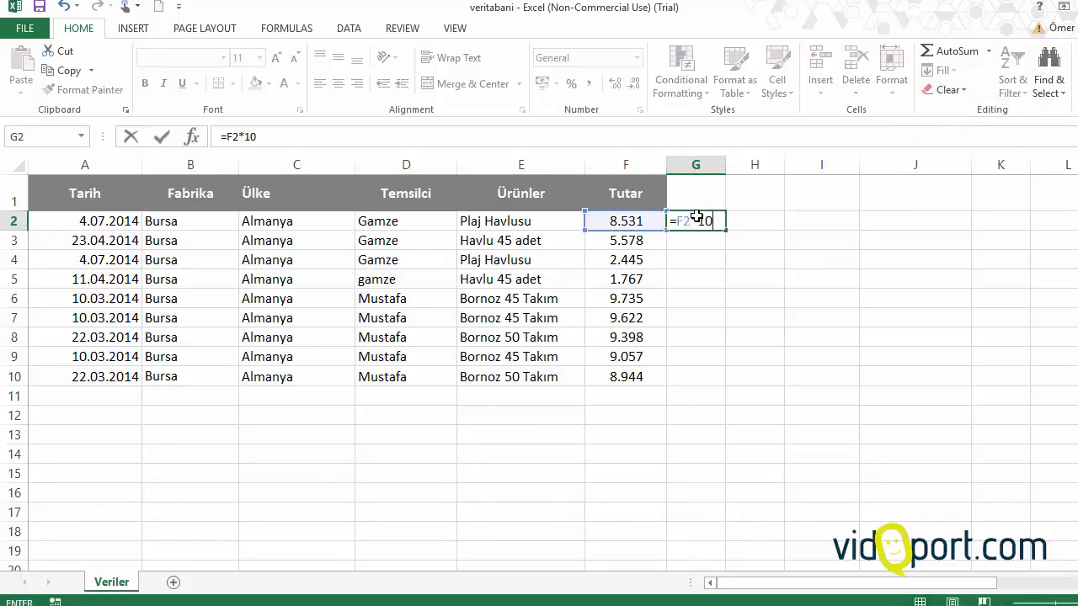
pyautogui.write('%')
pyautogui.press('Return')
pyautogui.click(693, 216)
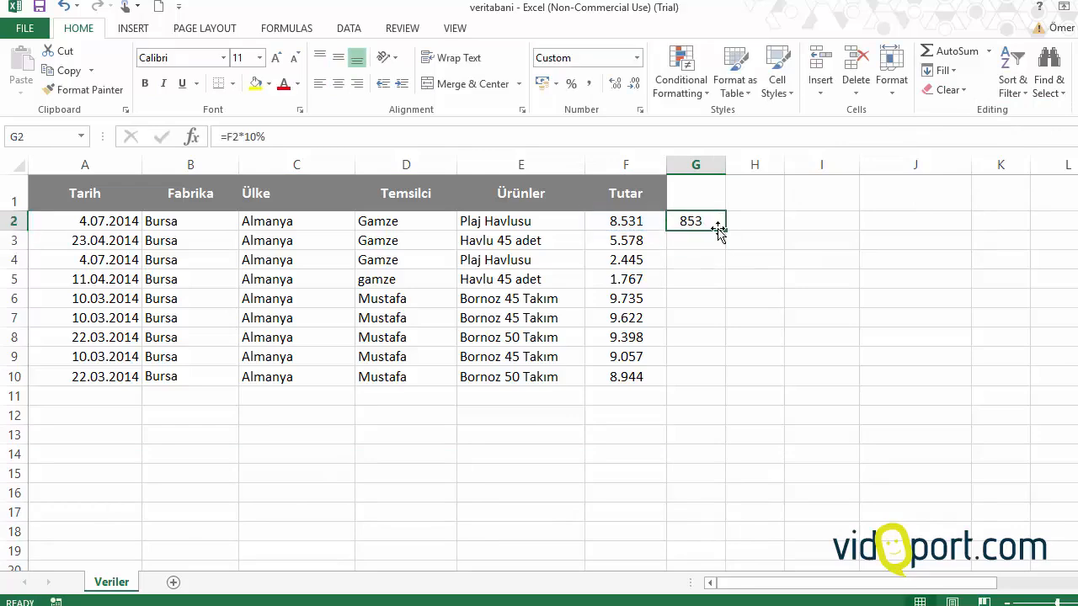
pyautogui.moveTo(727, 229); pyautogui.dragTo(717, 386)
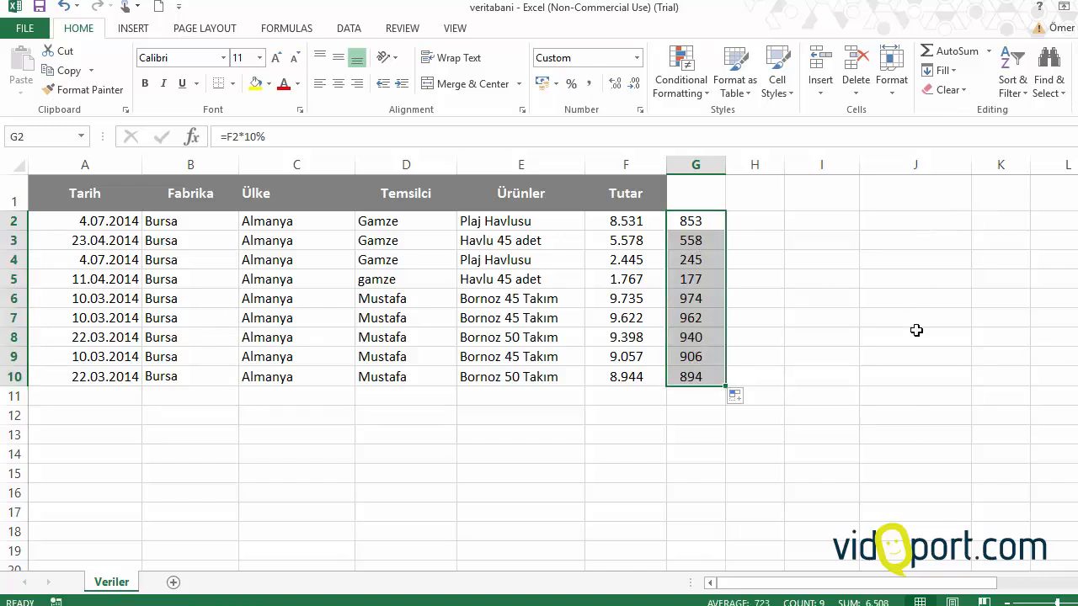
# - Copy the formula cells G2:G10 and paste them at J2 with the standard paste option
pyautogui.rightClick(699, 274)
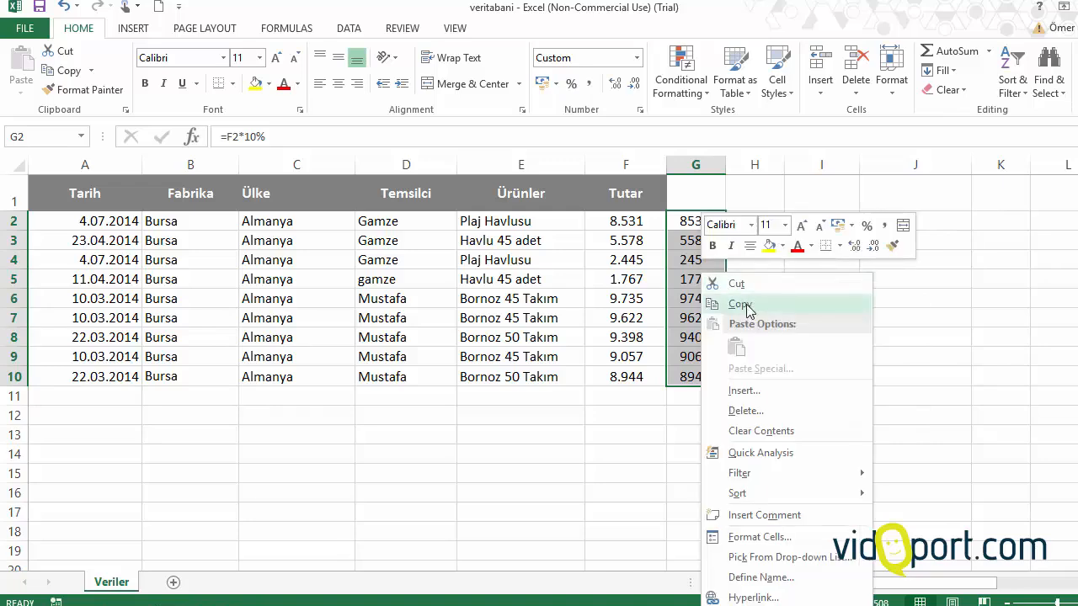
pyautogui.click(746, 304)
pyautogui.rightClick(921, 218)
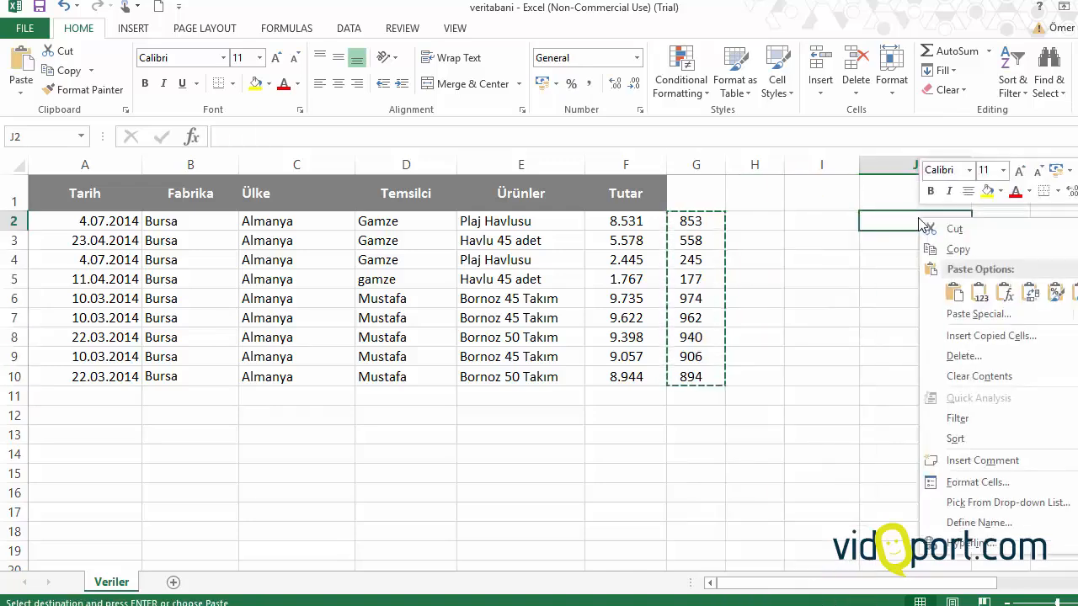
pyautogui.click(954, 294)
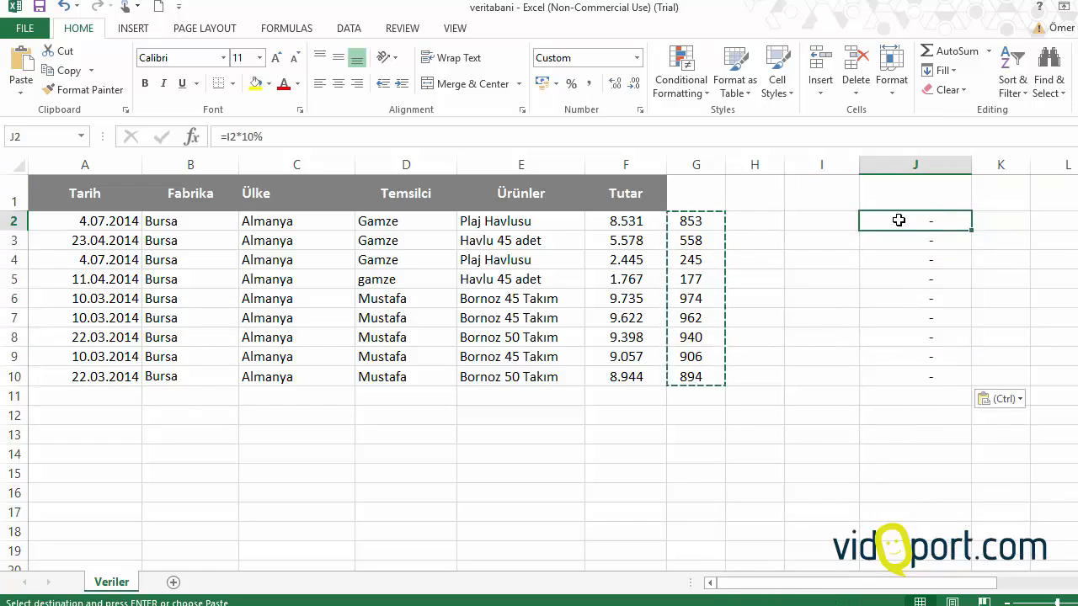
# - Compare the formulas in G2 and J2, and undo the paste in column J
pyautogui.click(695, 222)
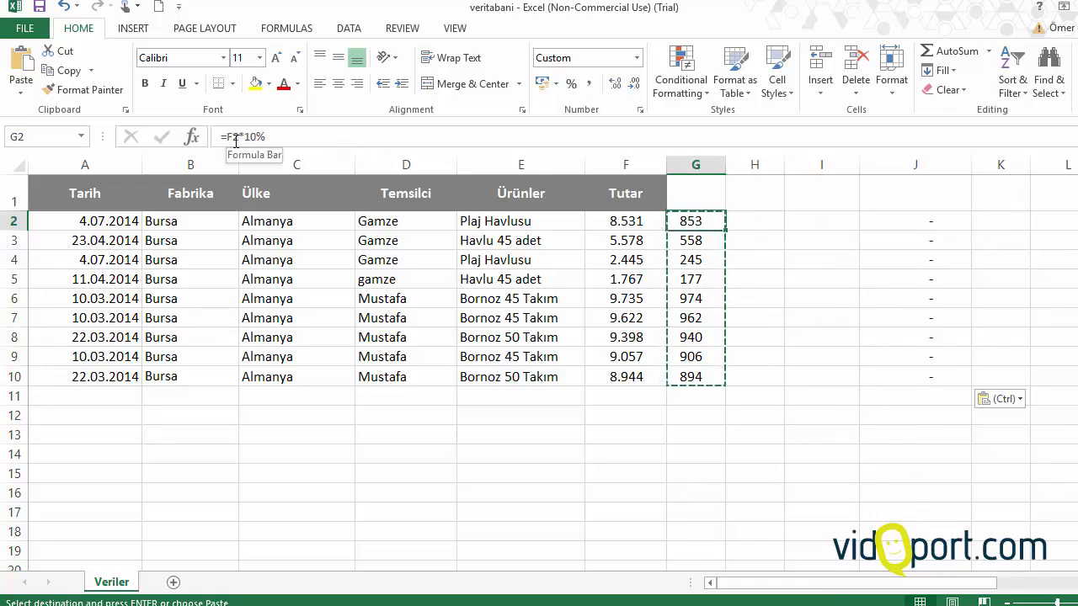
pyautogui.click(904, 220)
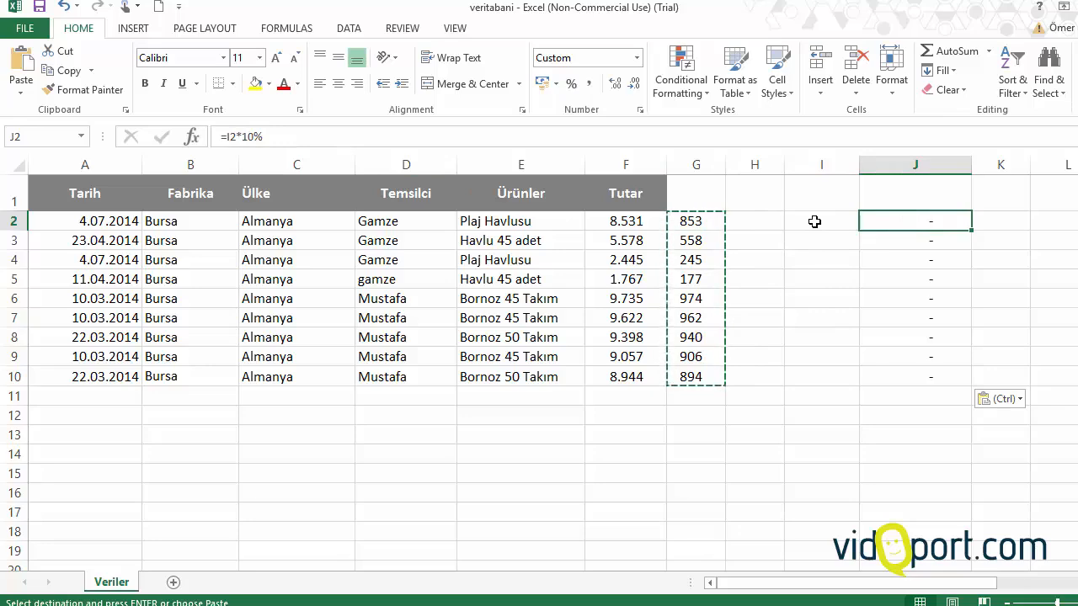
pyautogui.moveTo(912, 221); pyautogui.dragTo(929, 435)
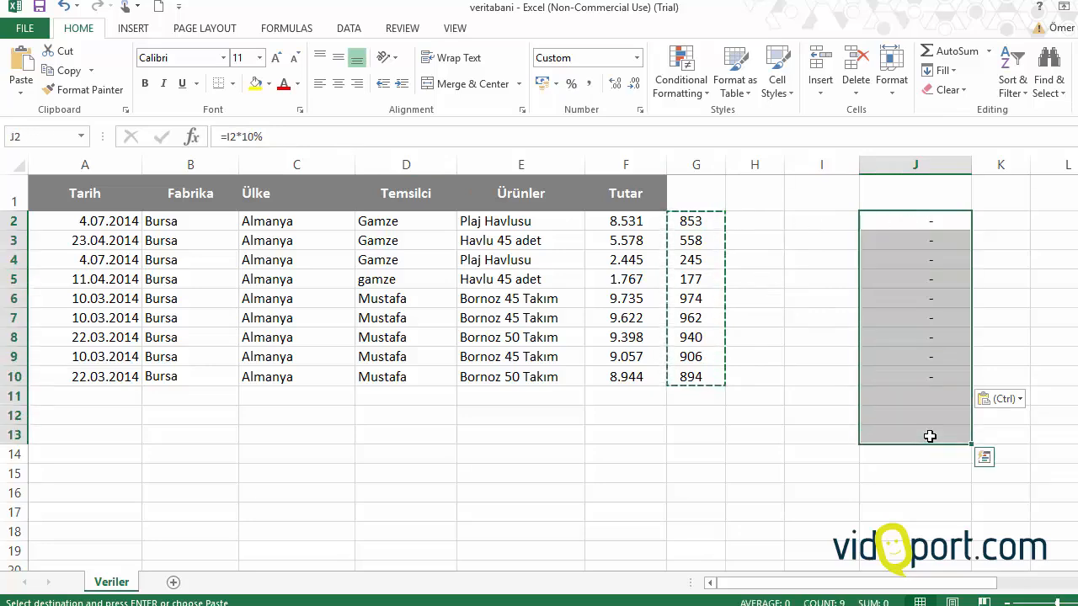
pyautogui.hotkey('ctrl', 'z')
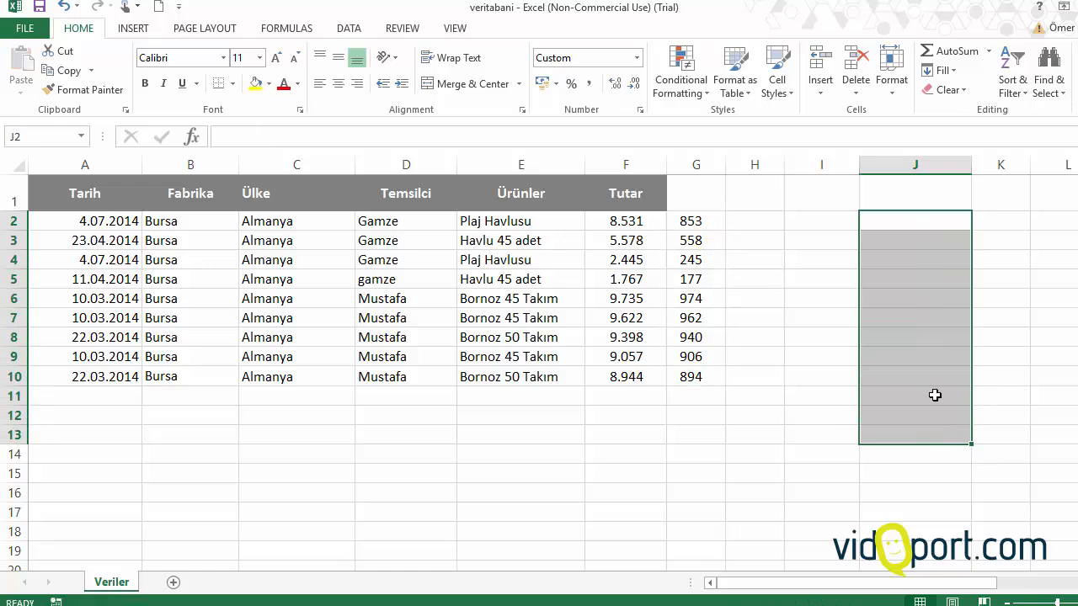
# - Copy G2:G11 and paste only the values at J2, and delete the pasted values
pyautogui.moveTo(703, 217); pyautogui.dragTo(699, 389)
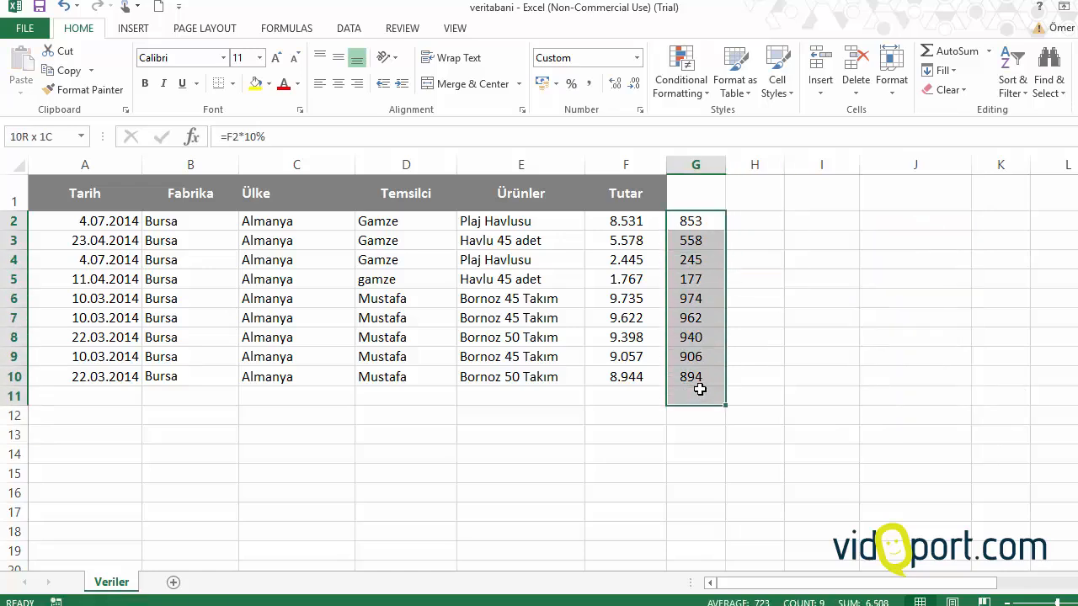
pyautogui.rightClick(697, 310)
pyautogui.click(734, 304)
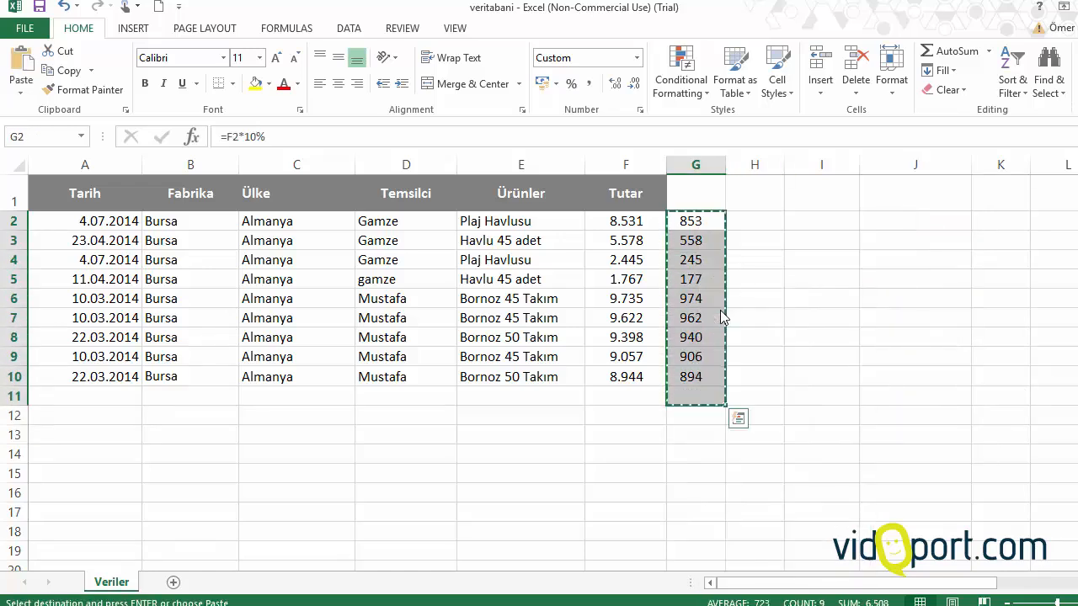
pyautogui.click(934, 221)
pyautogui.rightClick(938, 220)
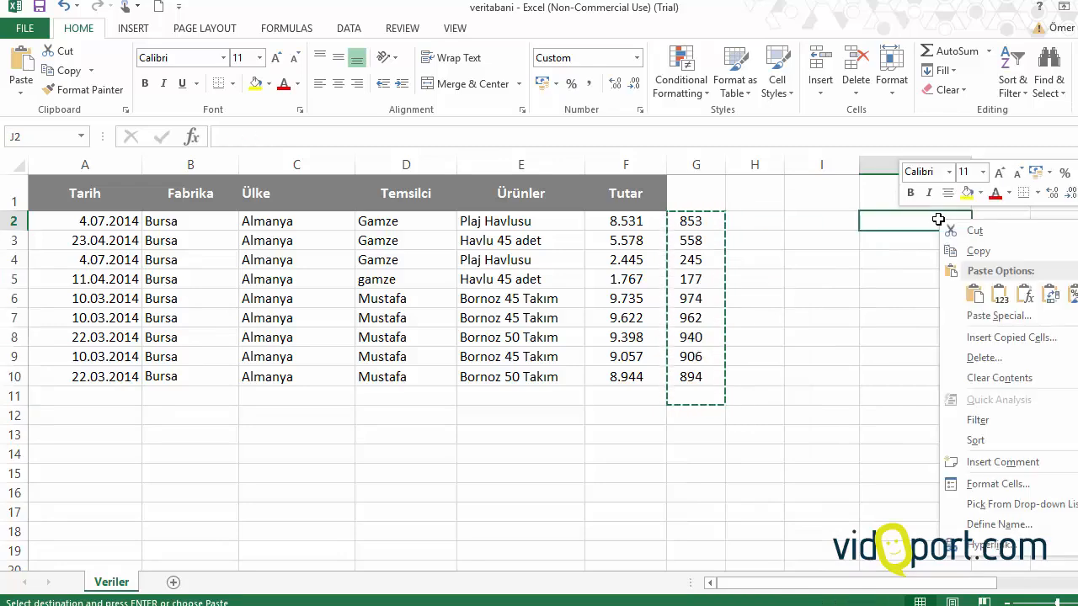
pyautogui.click(1001, 302)
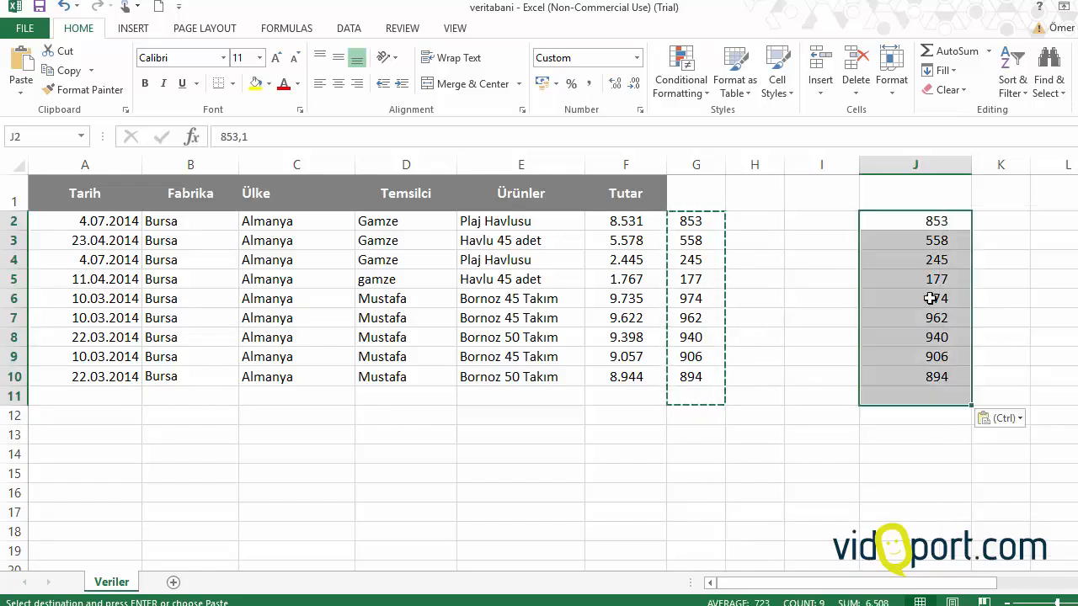
pyautogui.press('Delete')
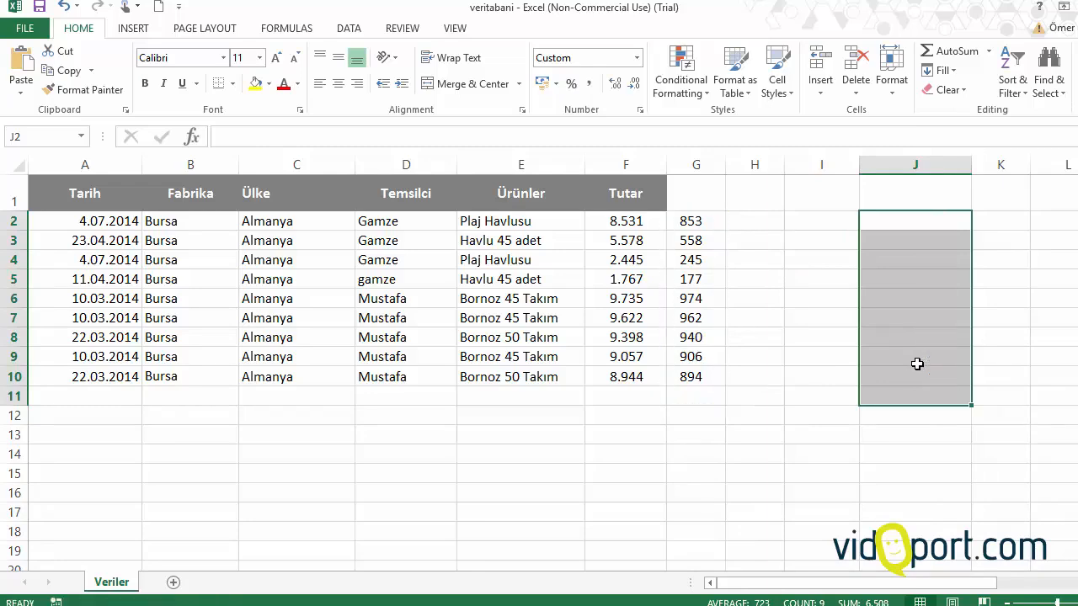
# - Copy G2:G10 to J2:J10 with the Copy Here as Values Only option, and delete the copied values from column J
pyautogui.moveTo(691, 240); pyautogui.dragTo(694, 260)
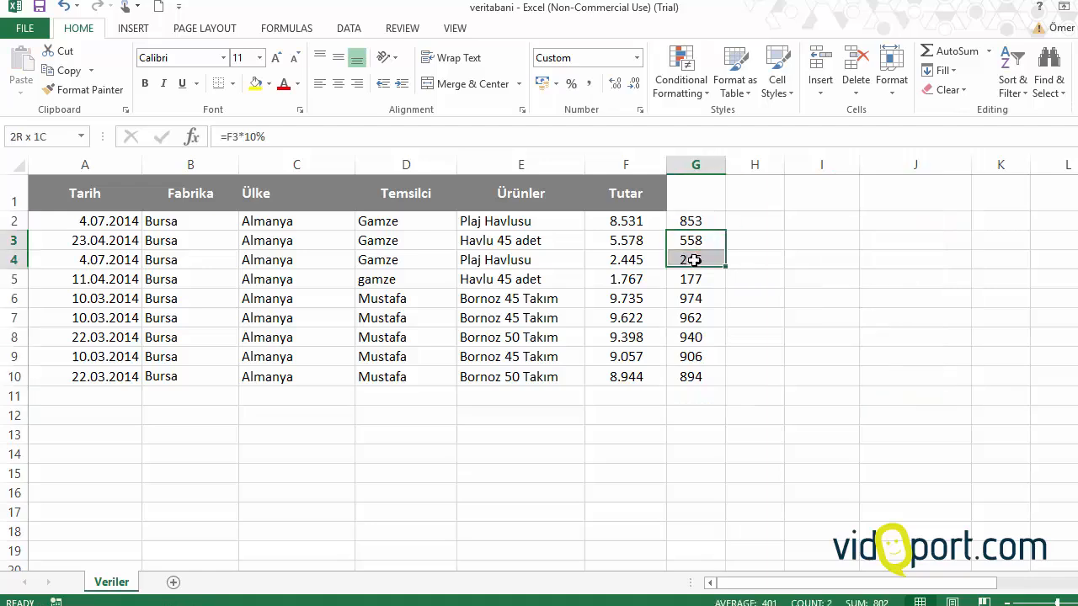
pyautogui.moveTo(696, 222); pyautogui.dragTo(692, 379)
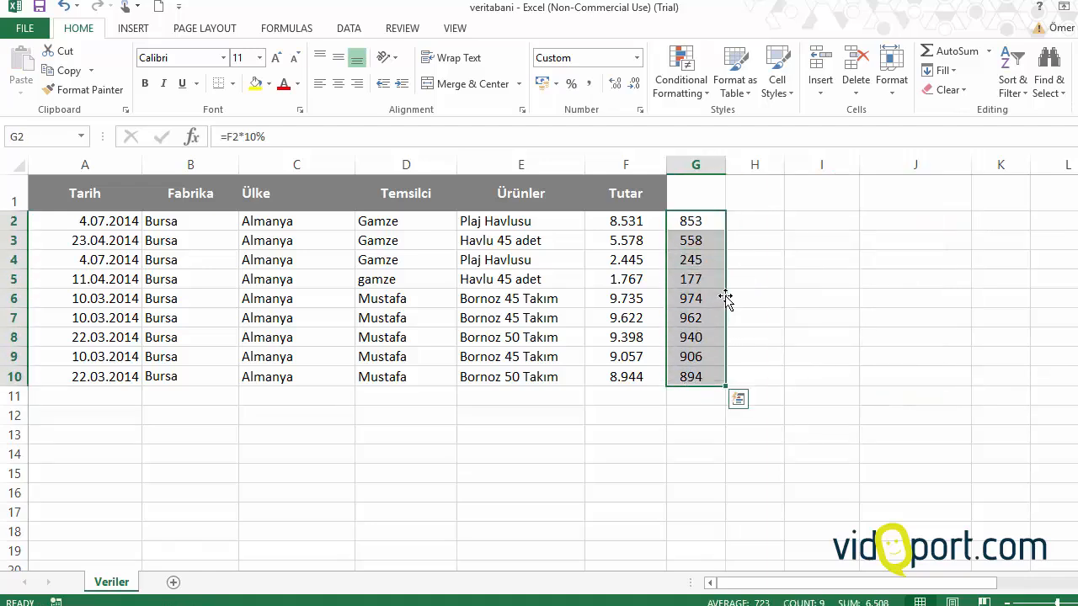
pyautogui.moveTo(726, 299); pyautogui.dragTo(892, 301)
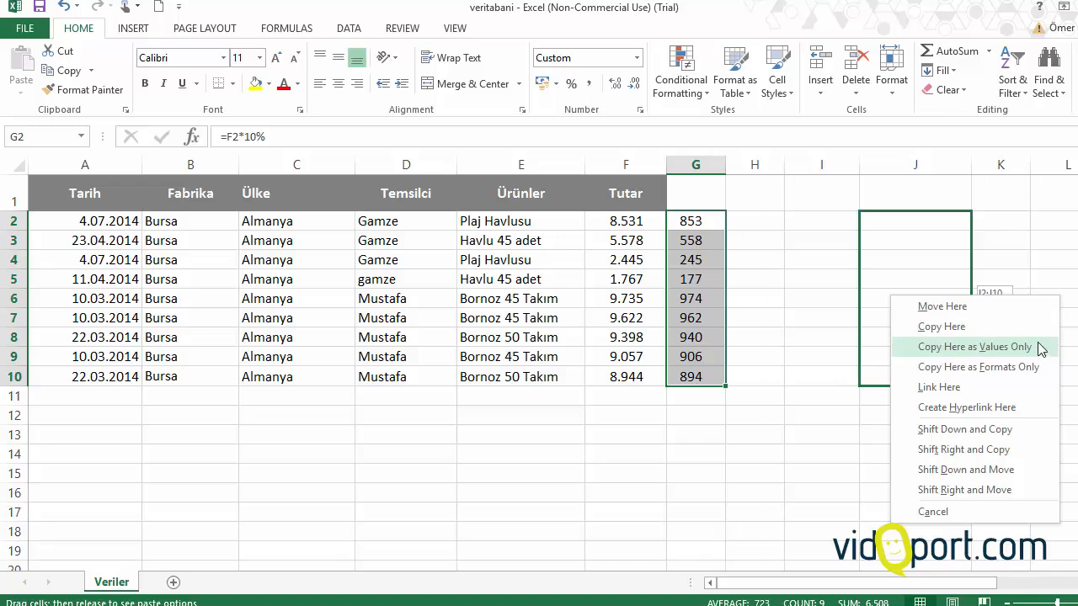
pyautogui.click(974, 347)
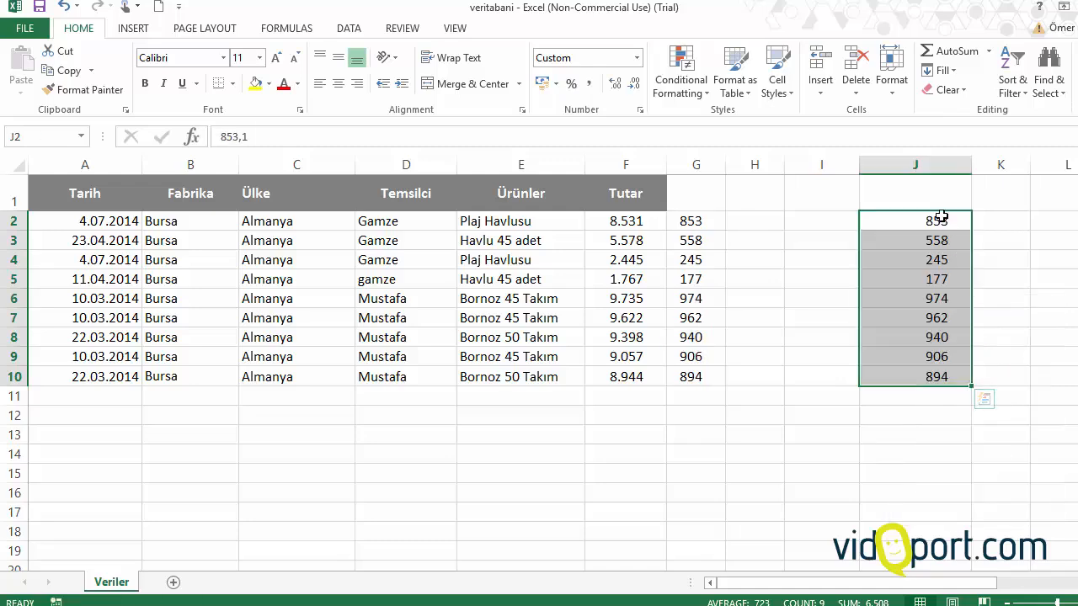
pyautogui.moveTo(942, 216); pyautogui.dragTo(906, 413)
pyautogui.press('Delete')
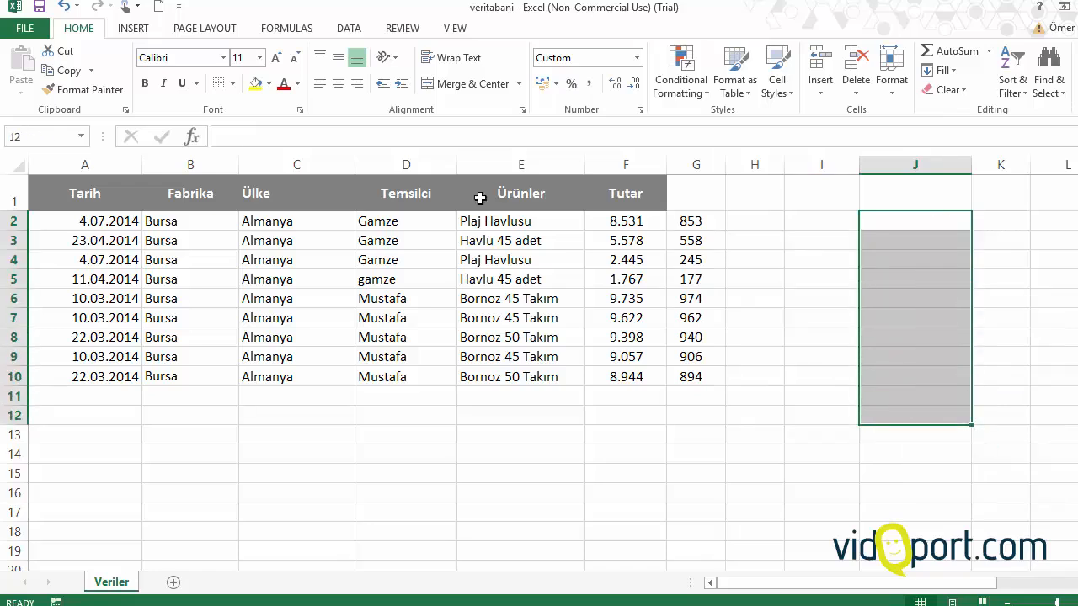
# - Copy the header row A1:F1 and use Paste Special to paste only its formats at A12
pyautogui.moveTo(71, 194); pyautogui.dragTo(628, 199)
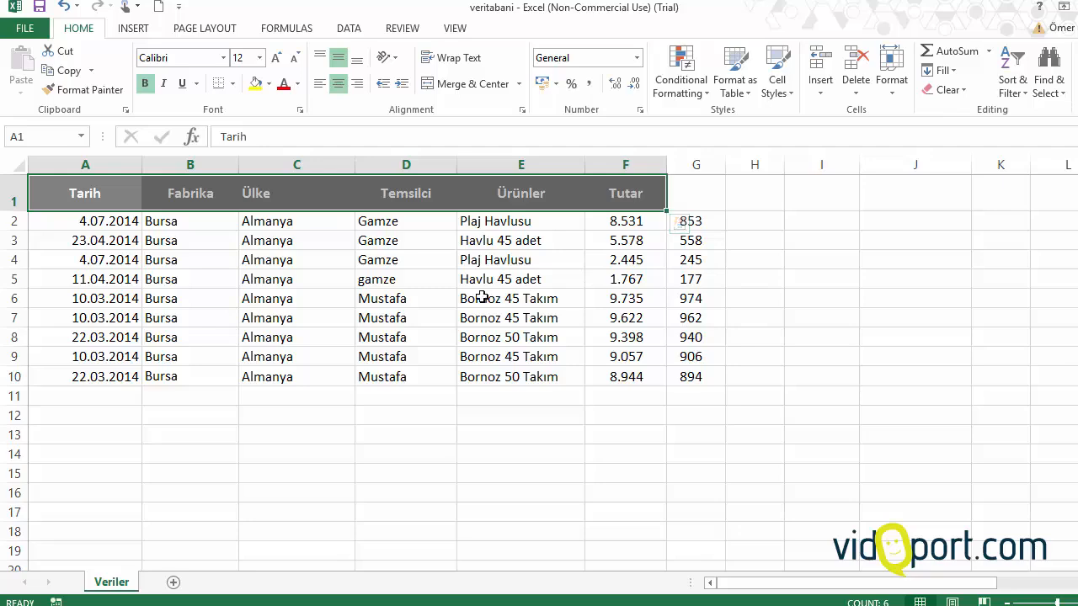
pyautogui.rightClick(290, 197)
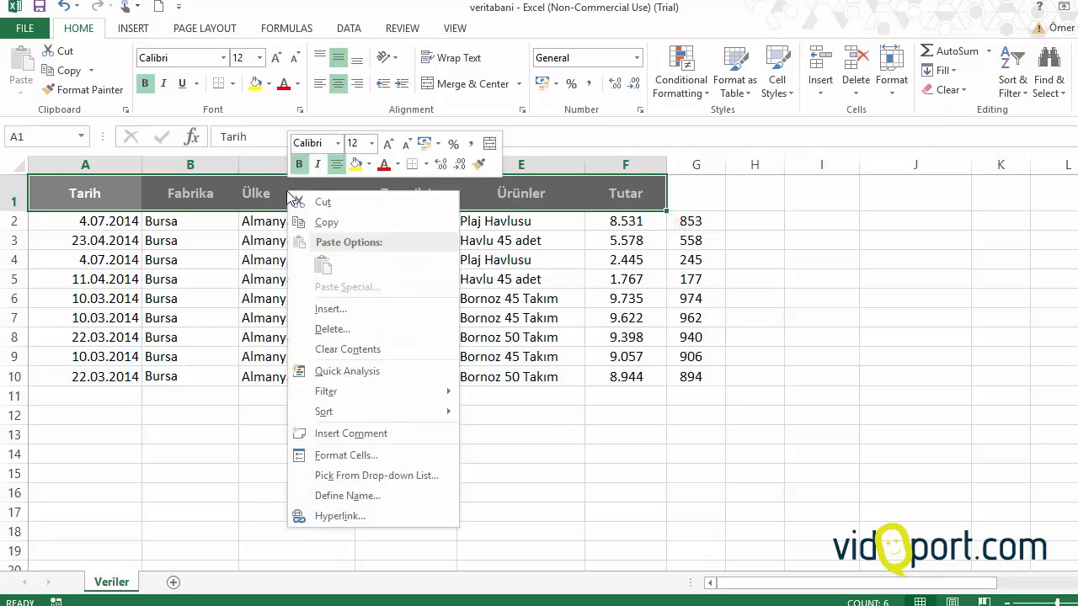
pyautogui.click(328, 223)
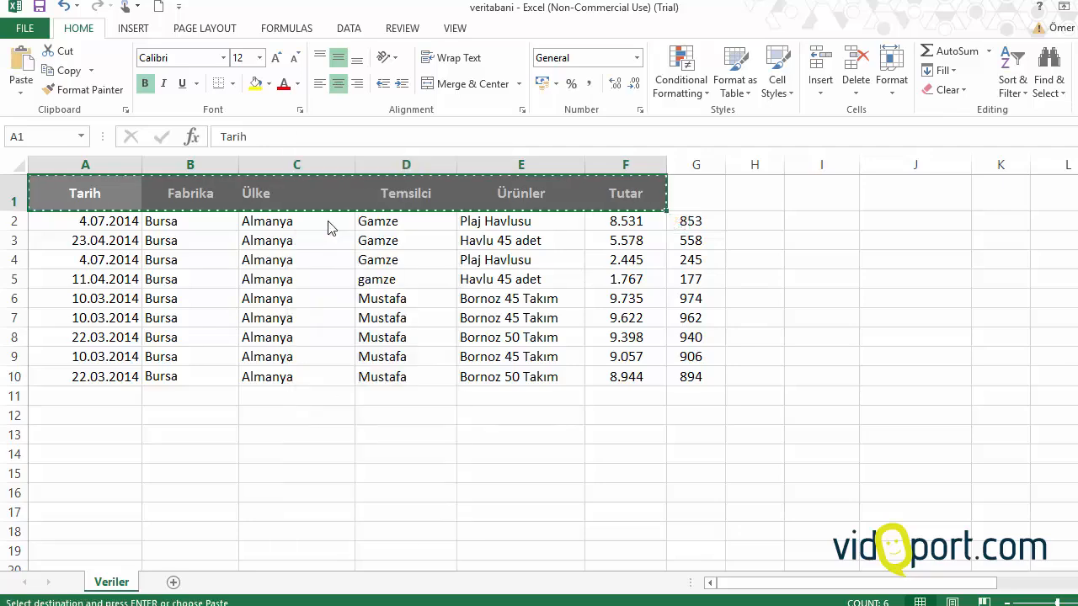
pyautogui.rightClick(114, 417)
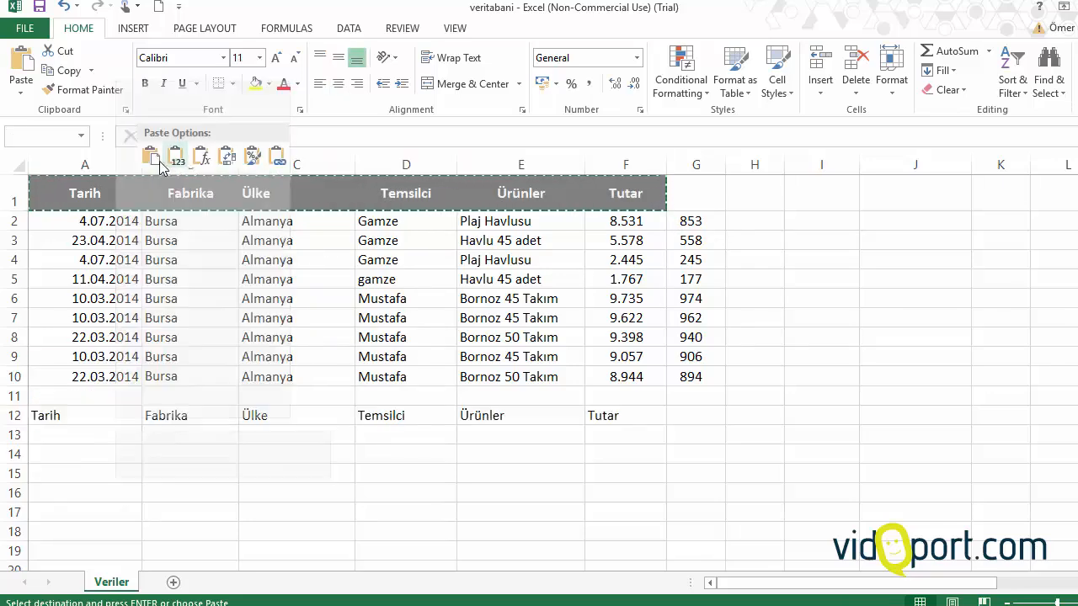
pyautogui.click(176, 180)
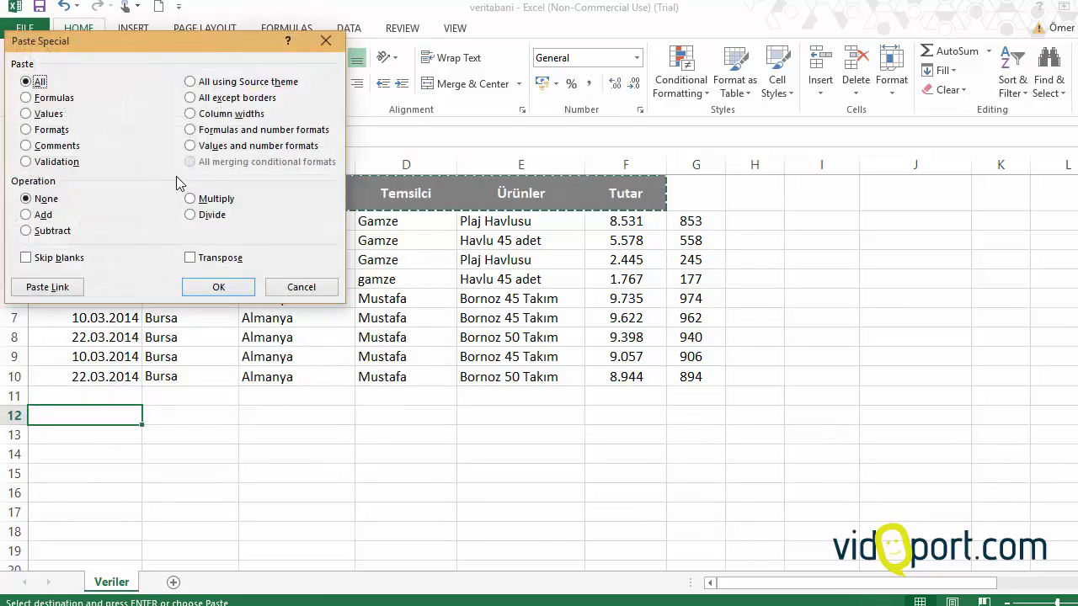
pyautogui.moveTo(224, 52); pyautogui.dragTo(645, 152)
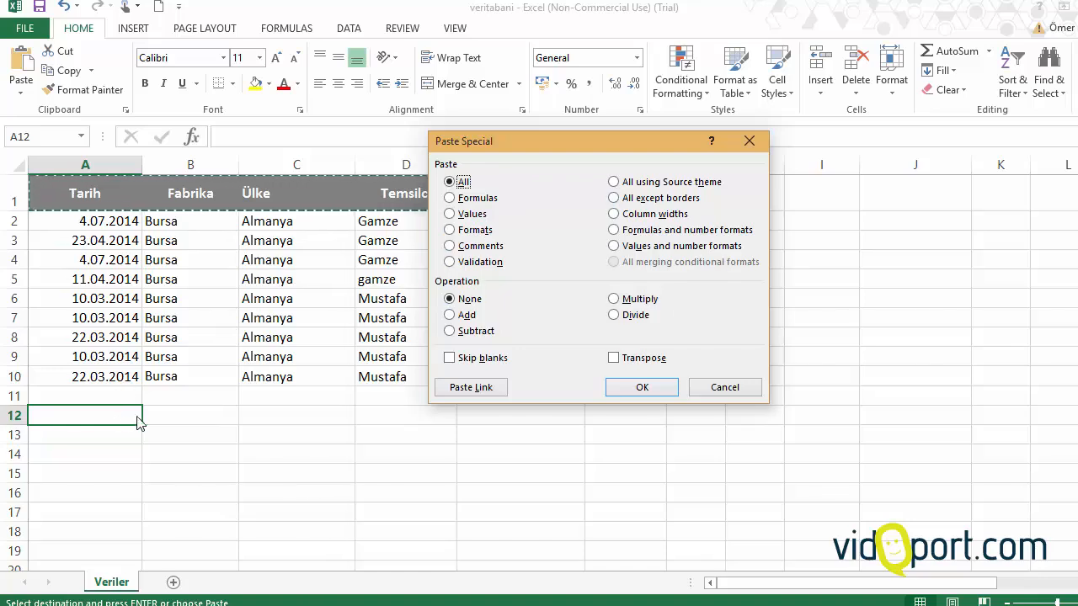
pyautogui.click(480, 236)
pyautogui.click(642, 386)
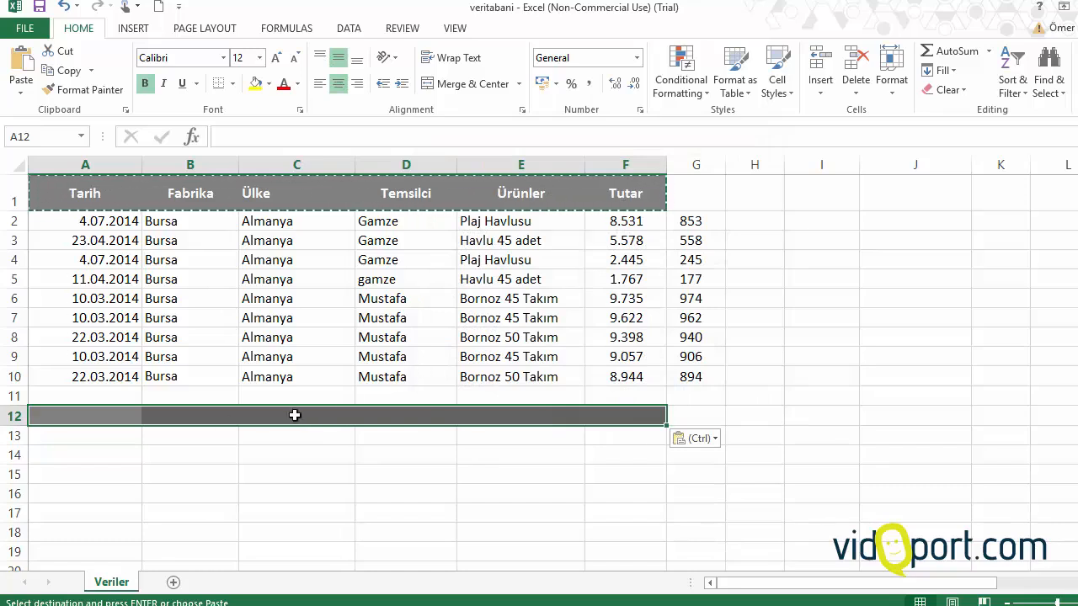
pyautogui.click(51, 416)
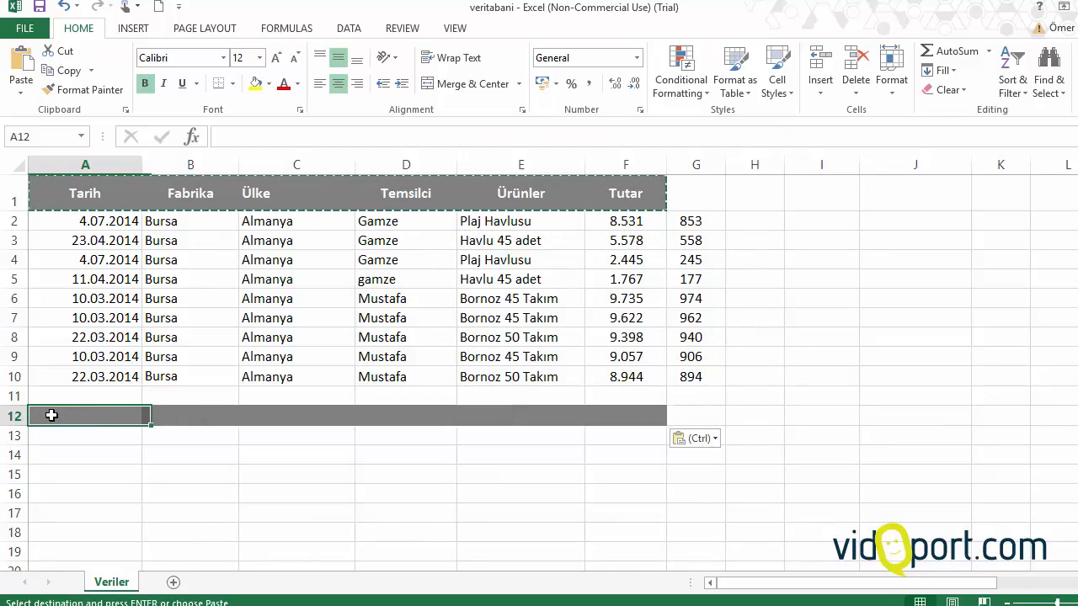
# - Enter the sample texts sdg, sdfg and sdf in A12, B12 and C12, and compare their formatting with the header row
pyautogui.write('sdg')
pyautogui.click(180, 416)
pyautogui.write('sdfg')
pyautogui.click(282, 415)
pyautogui.write('sdf')
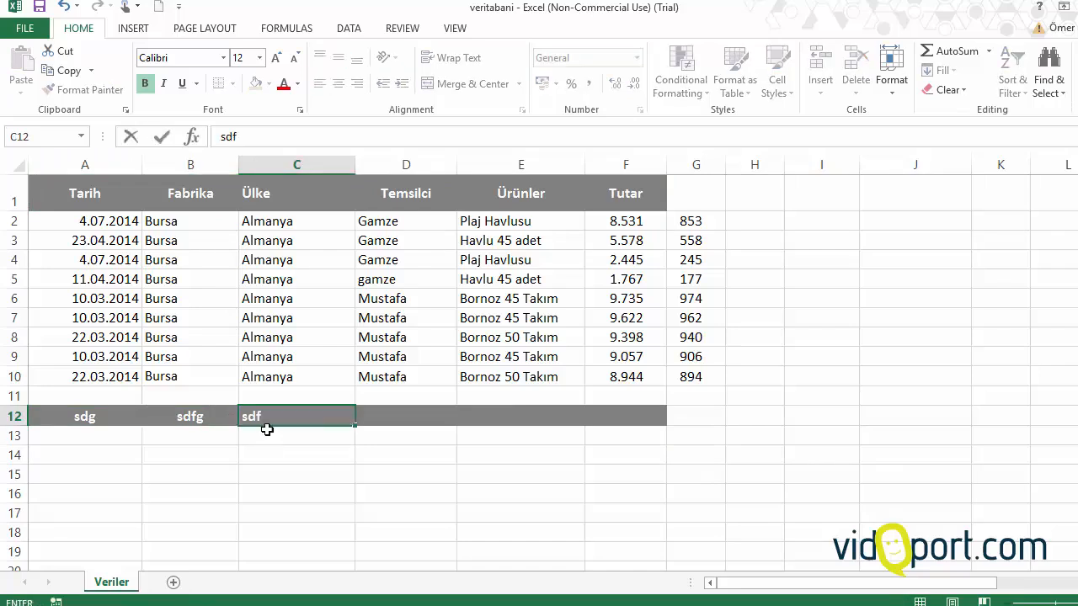
pyautogui.click(195, 195)
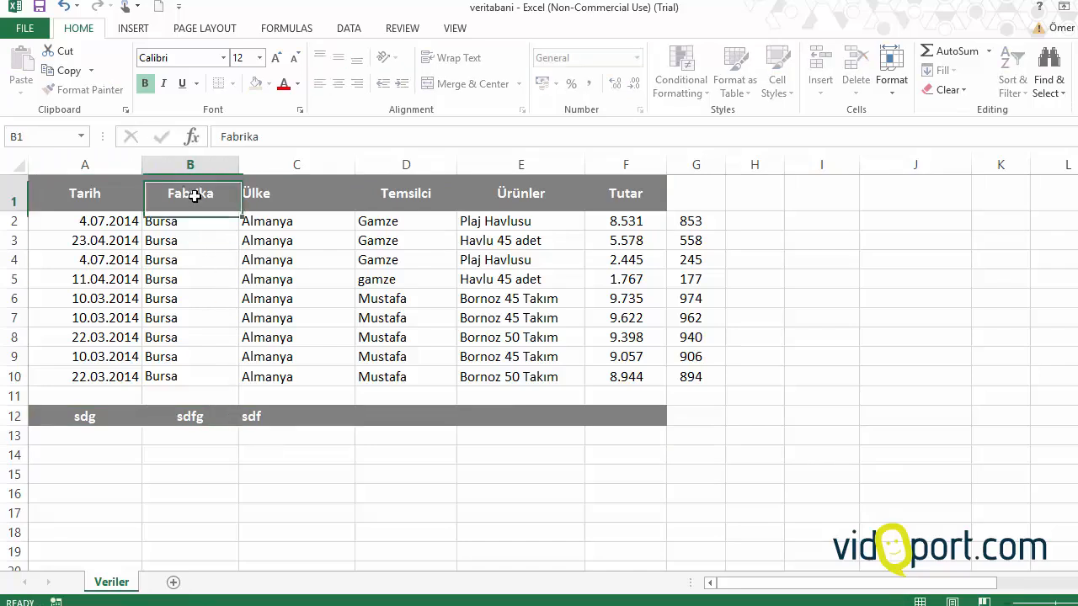
pyautogui.click(190, 414)
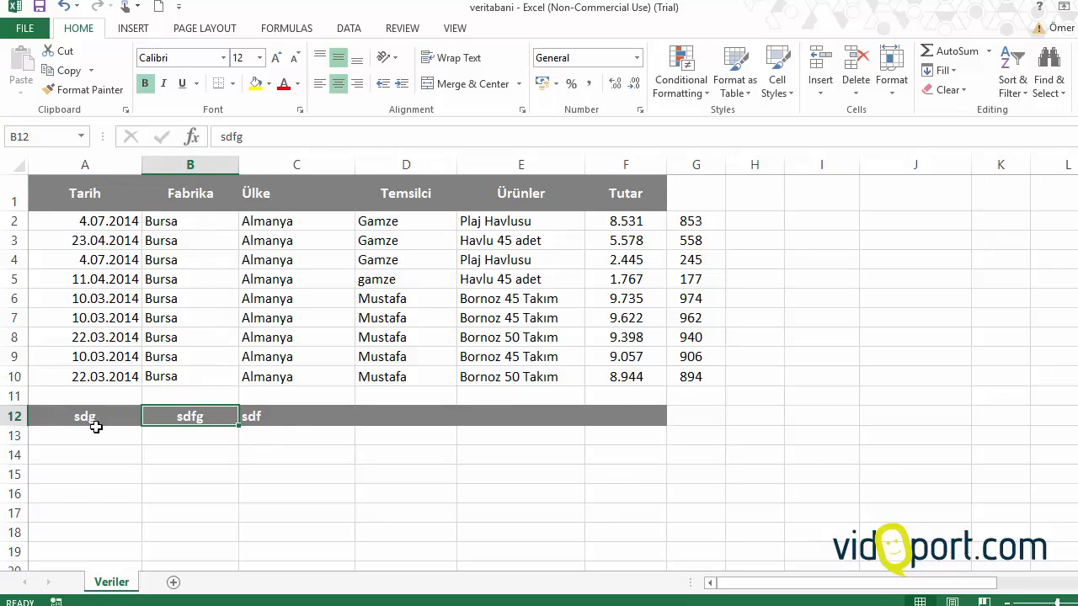
# - Clear all contents and formats from A12:F12
pyautogui.moveTo(87, 414); pyautogui.dragTo(653, 410)
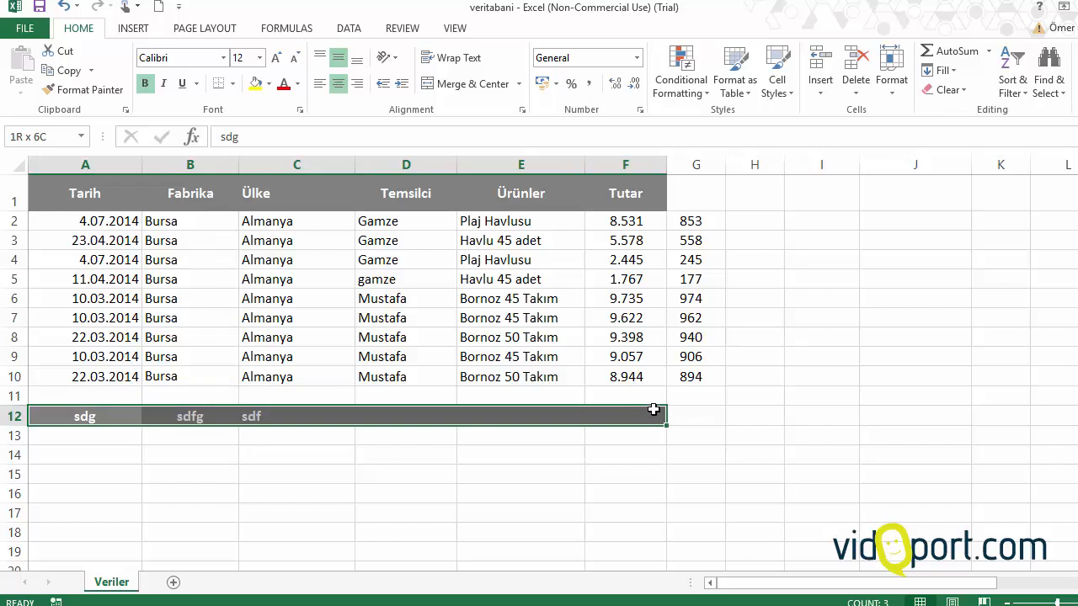
pyautogui.click(960, 94)
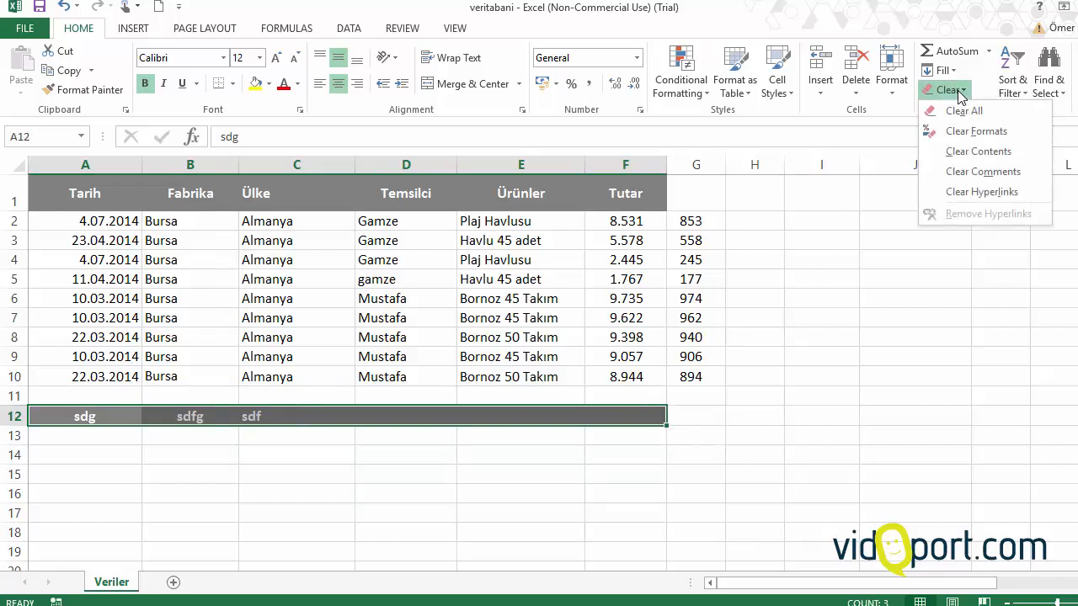
pyautogui.click(975, 112)
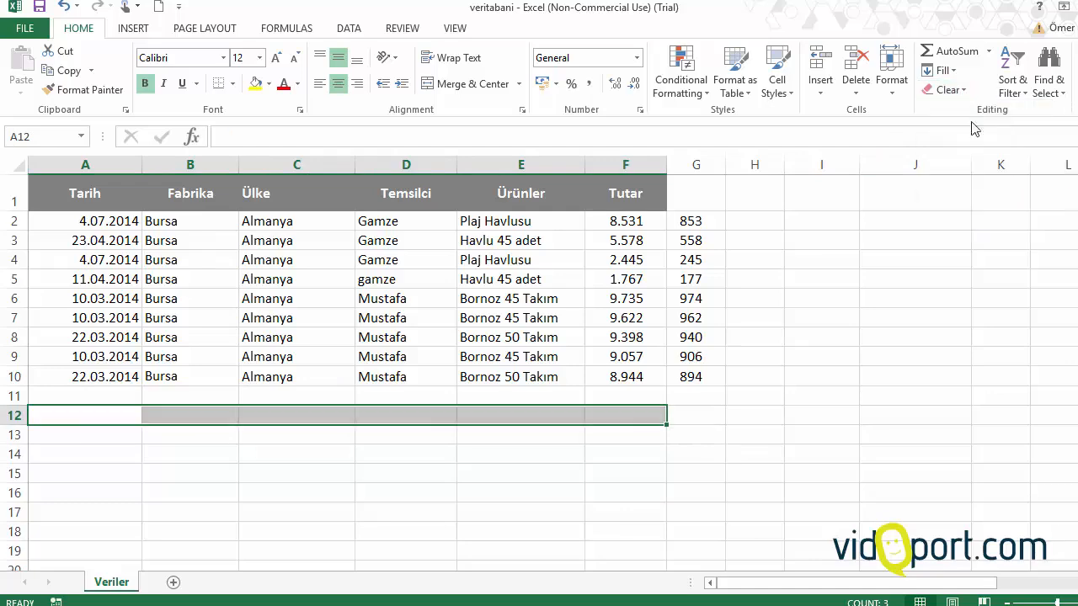
pyautogui.click(426, 292)
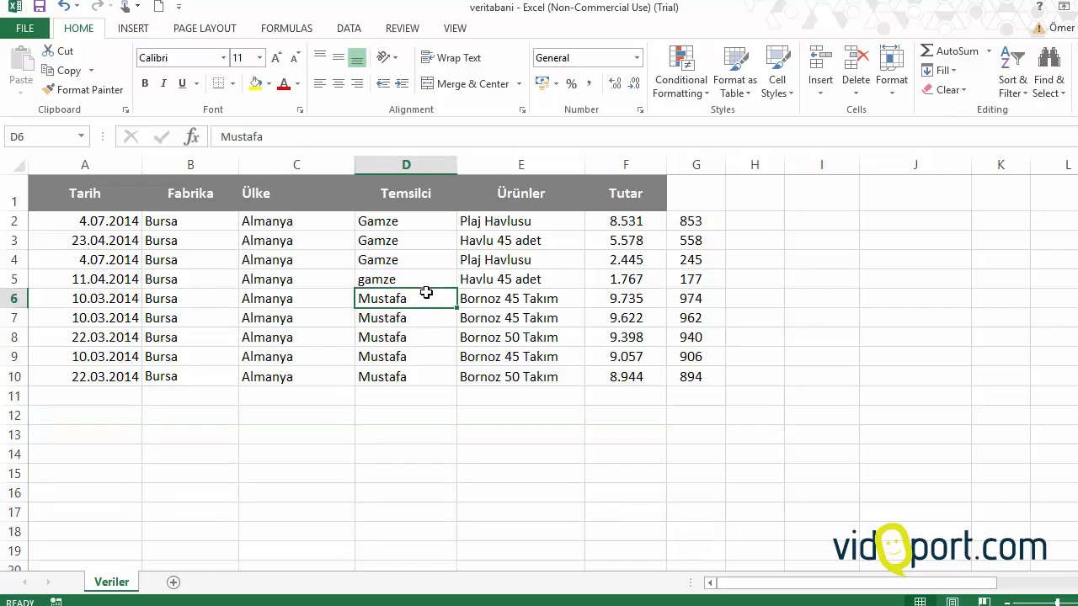
# - Delete the formula results in G2:G10
pyautogui.moveTo(707, 221); pyautogui.dragTo(705, 373)
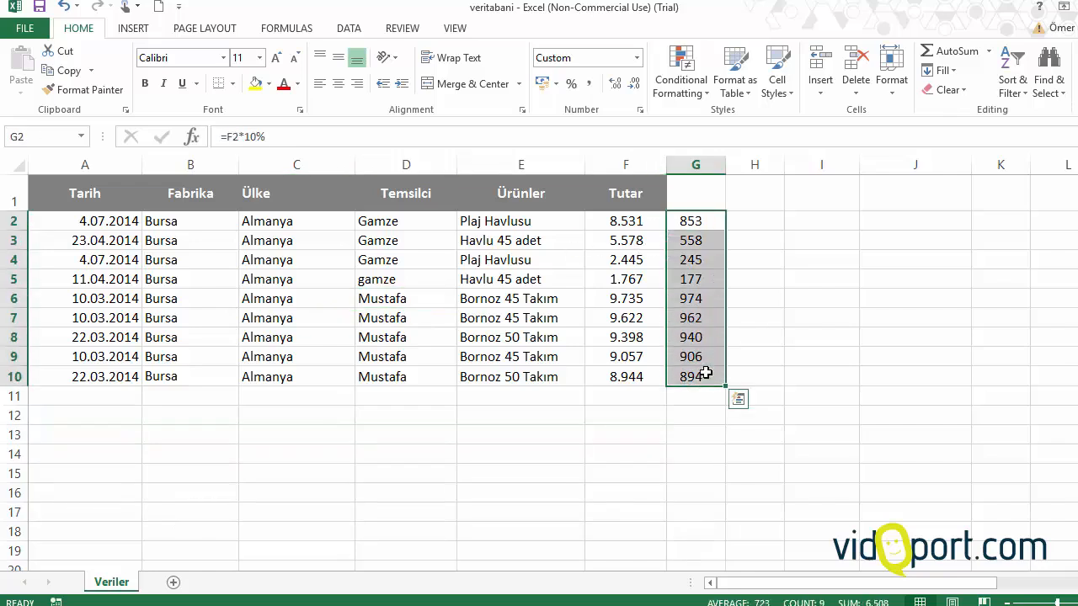
pyautogui.press('Delete')
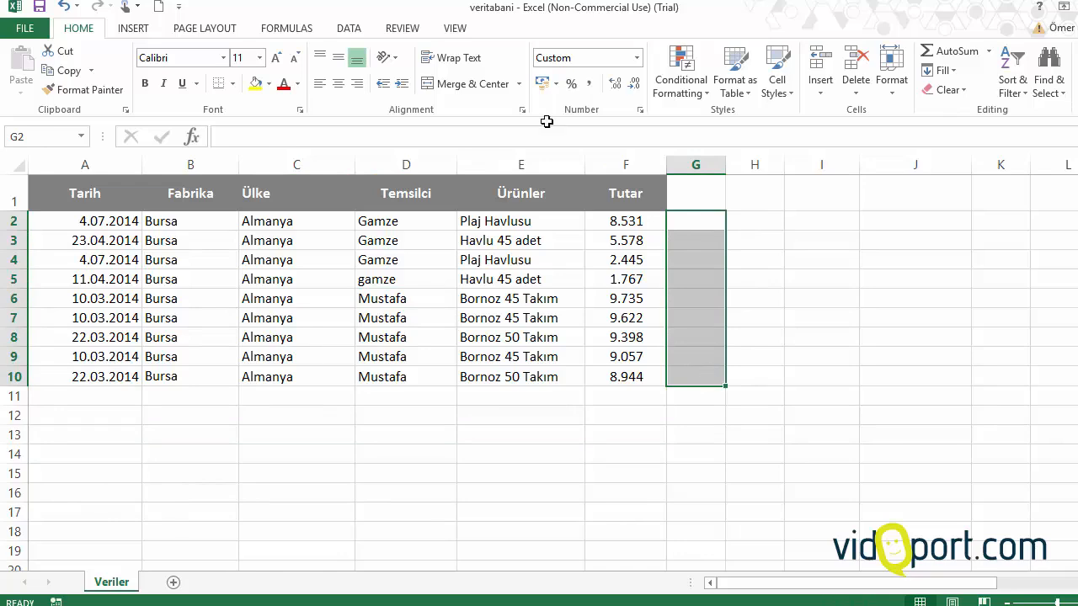
pyautogui.press('Left')
pyautogui.press('Left')
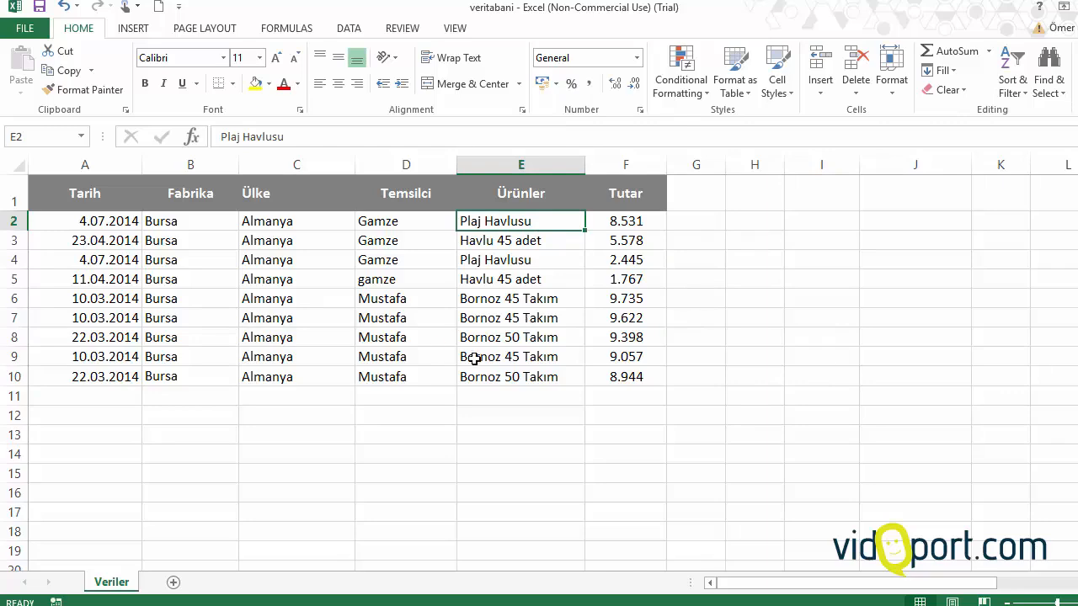
# - Copy the product names in E2:E10 to I2:I10 with the Copy Here as Values Only option
pyautogui.moveTo(72, 193); pyautogui.dragTo(623, 194)
pyautogui.click(514, 240)
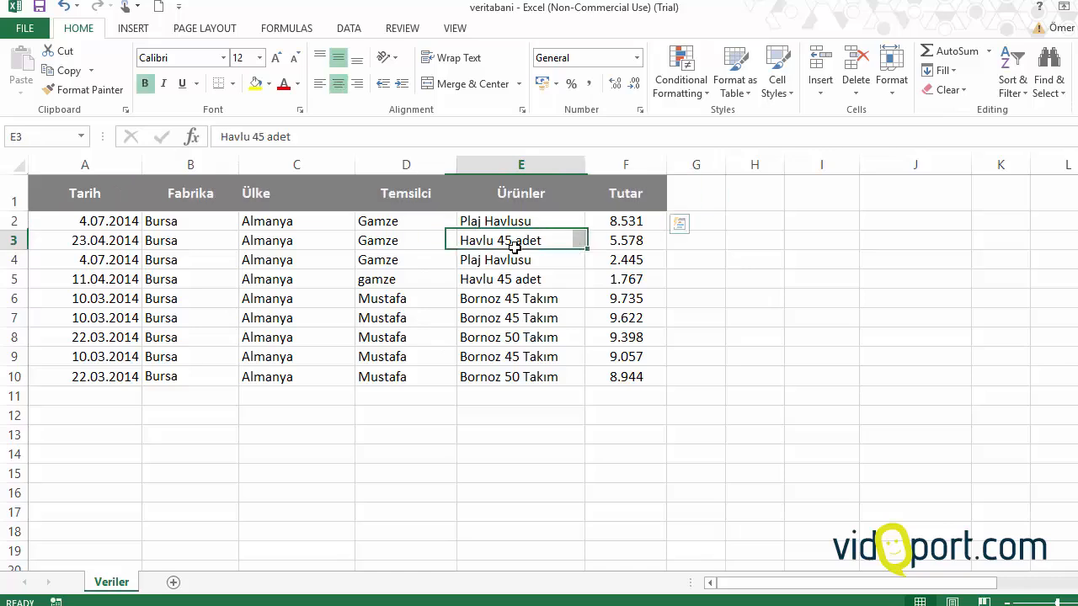
pyautogui.moveTo(508, 219); pyautogui.dragTo(513, 375)
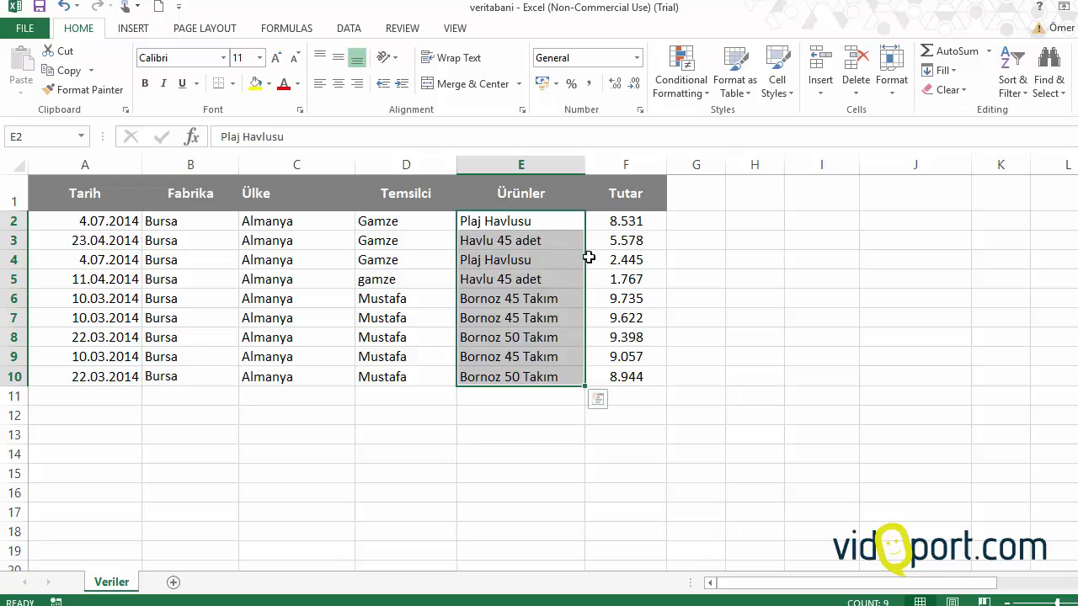
pyautogui.moveTo(585, 261); pyautogui.dragTo(814, 272)
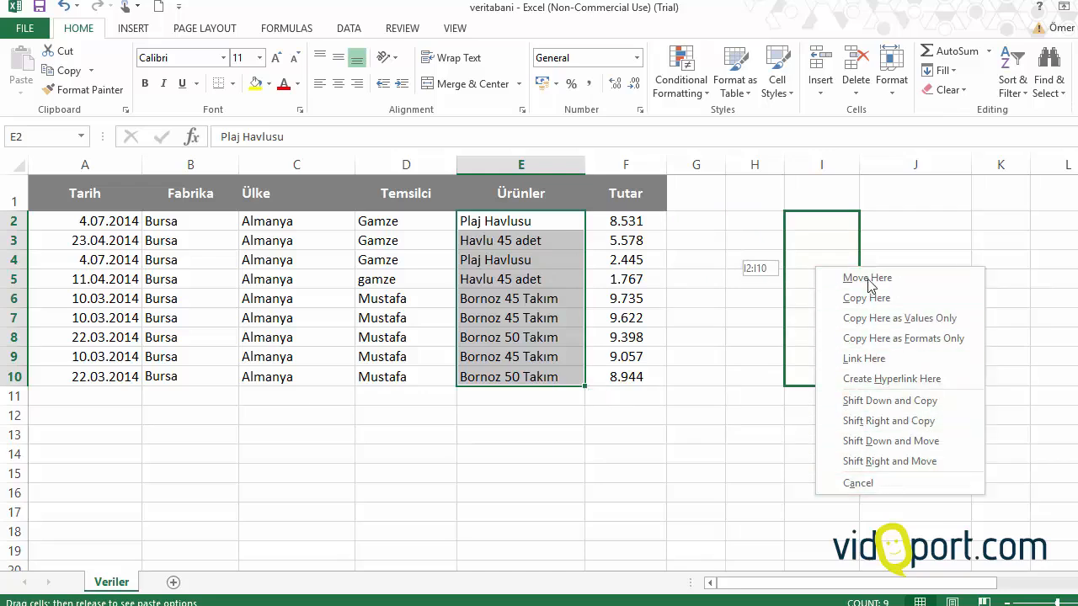
pyautogui.click(880, 320)
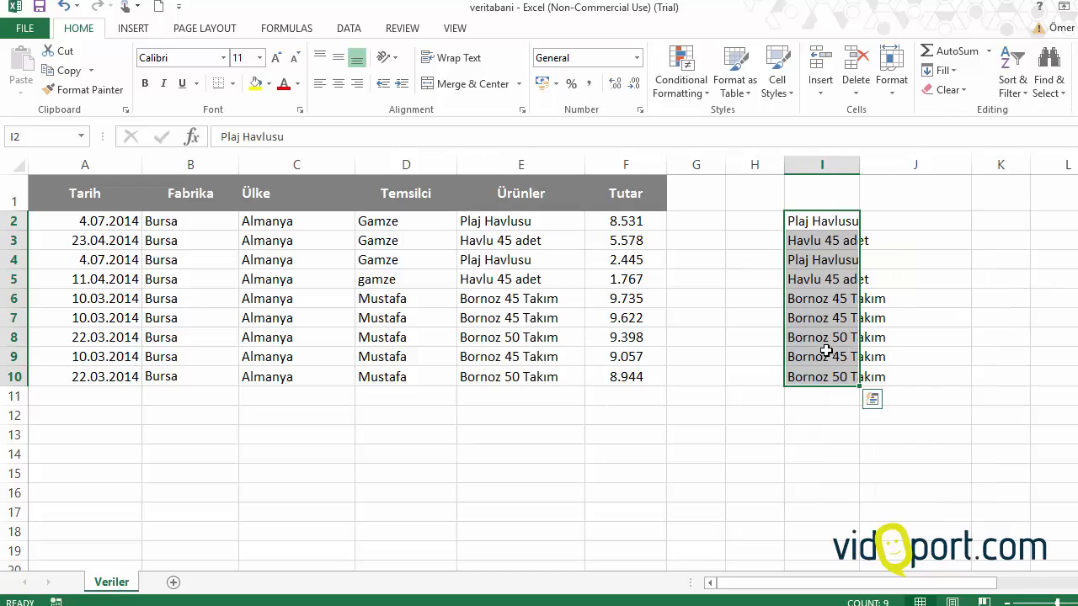
pyautogui.click(329, 252)
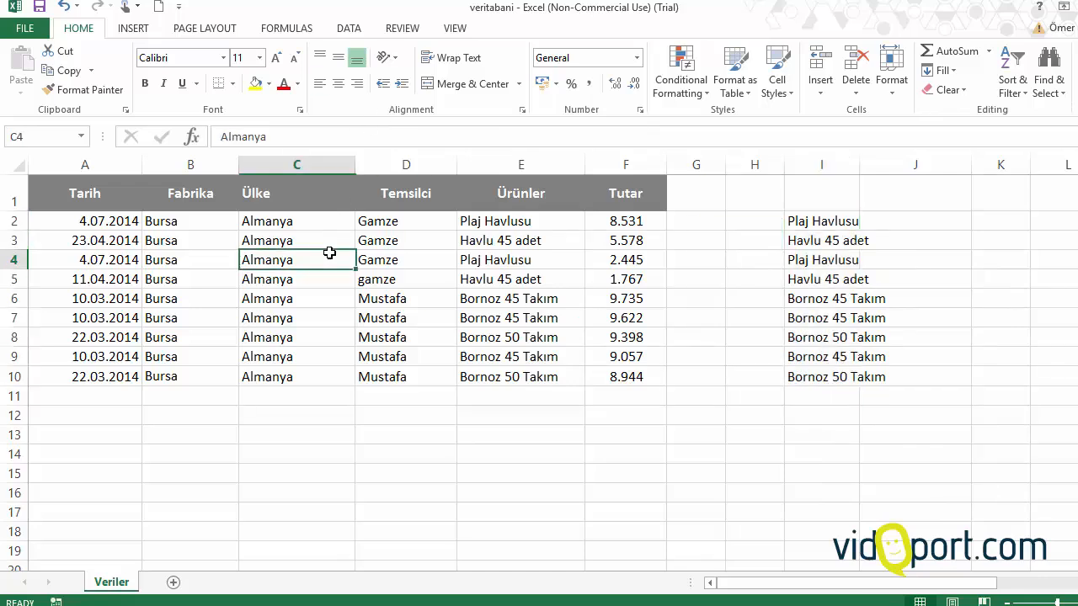
pyautogui.press('Down')
pyautogui.press('Down')
pyautogui.press('Down')
pyautogui.press('Down')
pyautogui.press('Down')
pyautogui.press('Down')
pyautogui.press('Down')
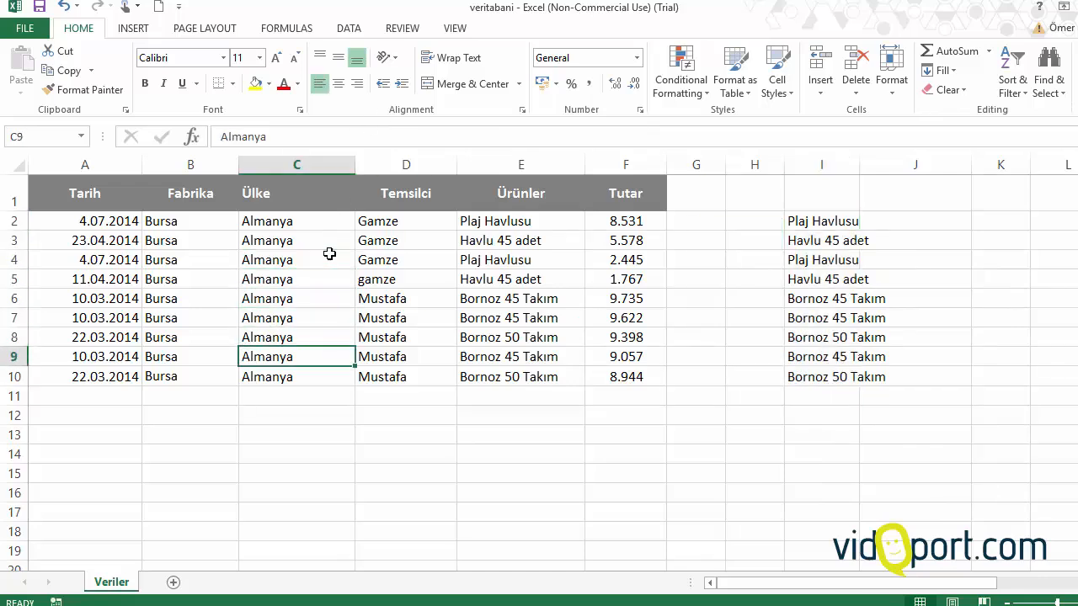
pyautogui.press('Home')
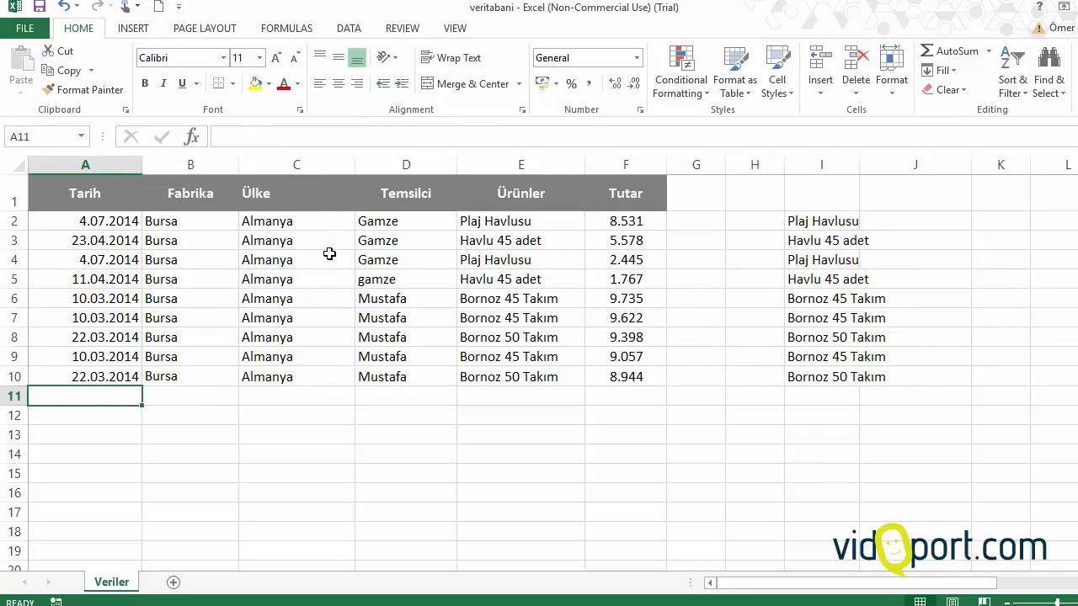
pyautogui.press('Up')
pyautogui.press('Up')
pyautogui.press('Down')
pyautogui.press('Down')
pyautogui.press('Up')
pyautogui.hotkey('ctrl', 'Up')
pyautogui.press('Down')
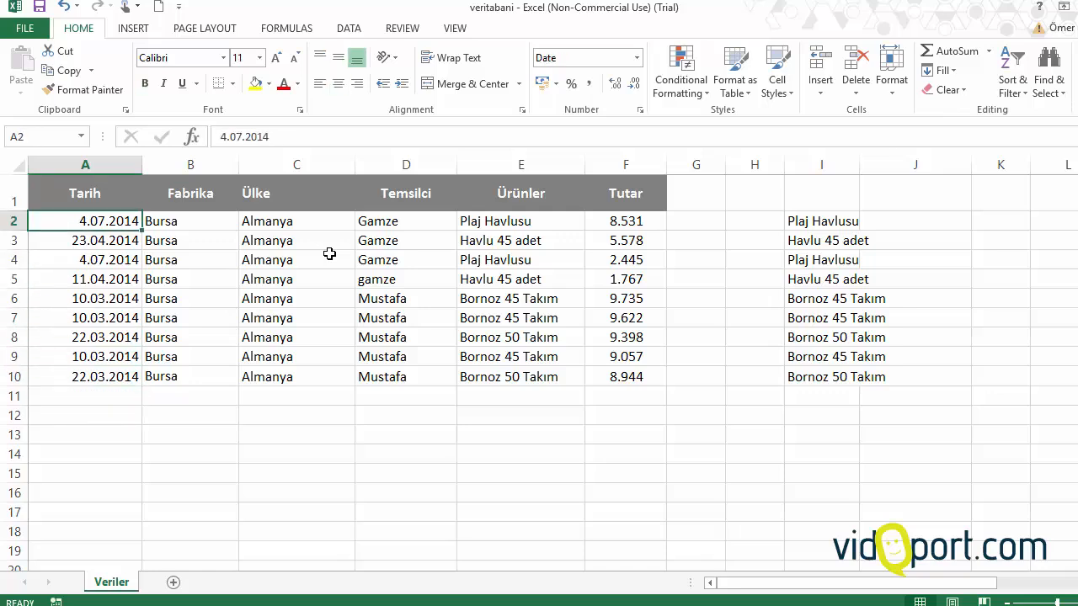
pyautogui.press('Down')
pyautogui.press('Down')
# - Copy the header row A1:F1 and paste it at A14, ending the copy mode
pyautogui.hotkey('ctrl', 'Up')
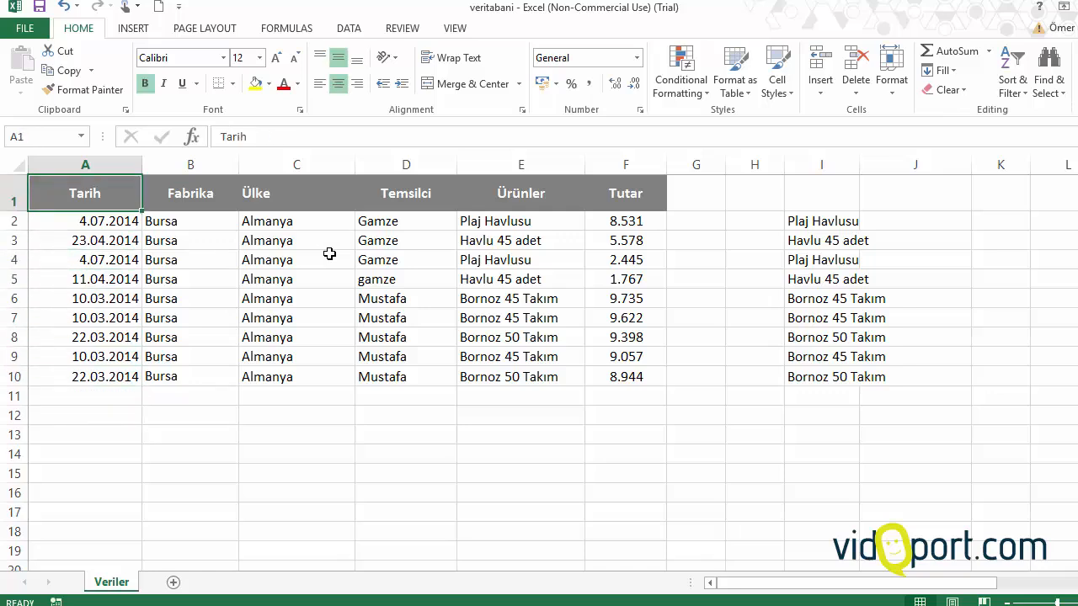
pyautogui.hotkey('ctrl', 'shift', 'Right')
pyautogui.hotkey('ctrl', 'shift', 'Right')
pyautogui.hotkey('ctrl', 'shift', 'Left')
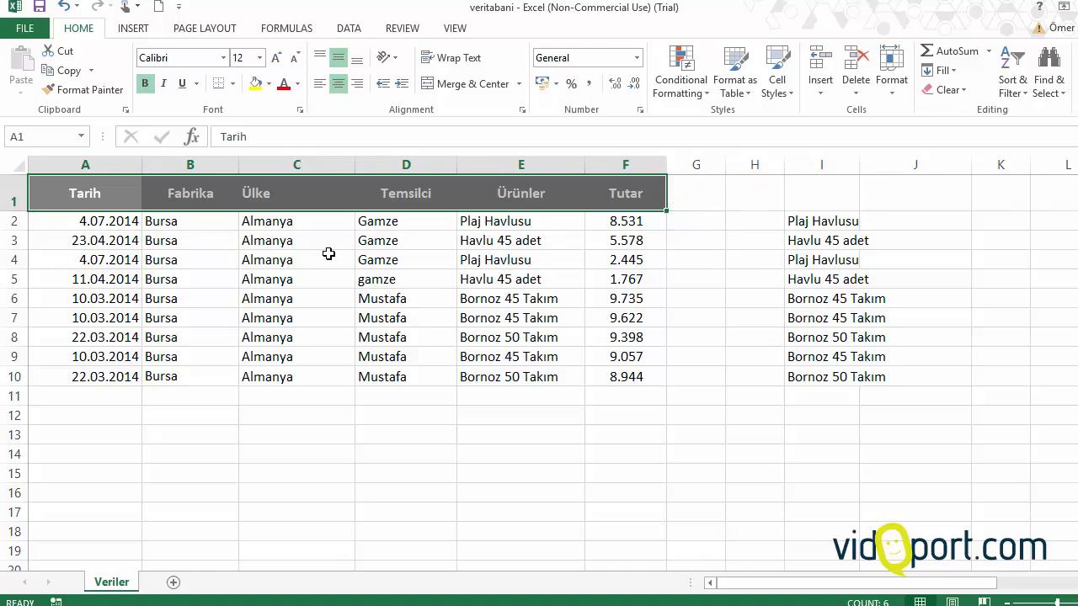
pyautogui.hotkey('ctrl', 'c')
pyautogui.press('Down')
pyautogui.press('Down')
pyautogui.press('Down')
pyautogui.press('Down')
pyautogui.press('Down')
pyautogui.press('Down')
pyautogui.press('Down')
pyautogui.press('Down')
pyautogui.press('Down')
pyautogui.press('Down')
pyautogui.press('Down')
pyautogui.press('Down')
pyautogui.press('Down')
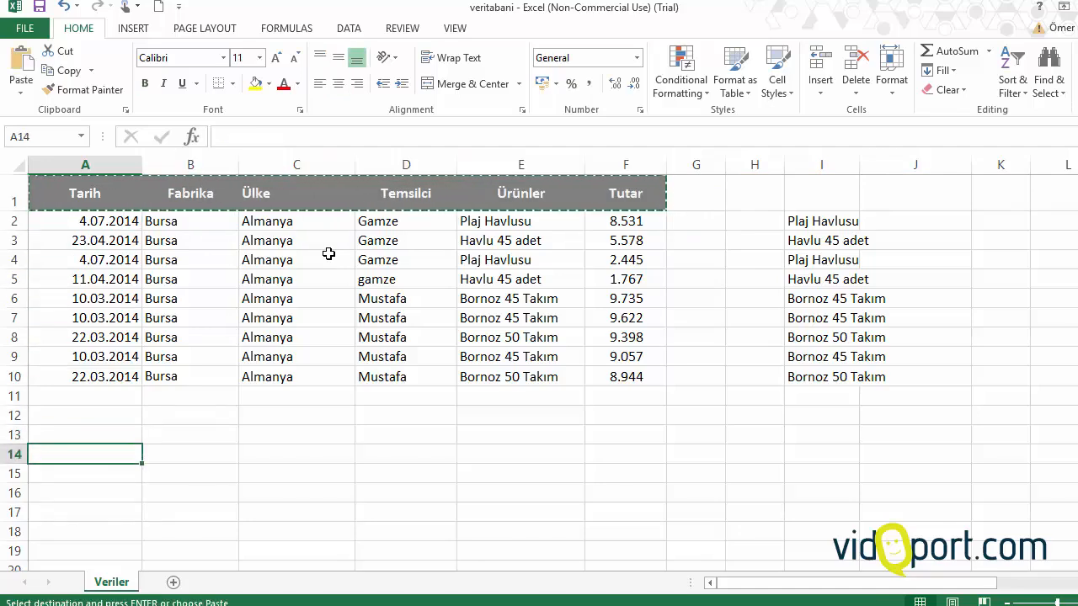
pyautogui.press('Return')
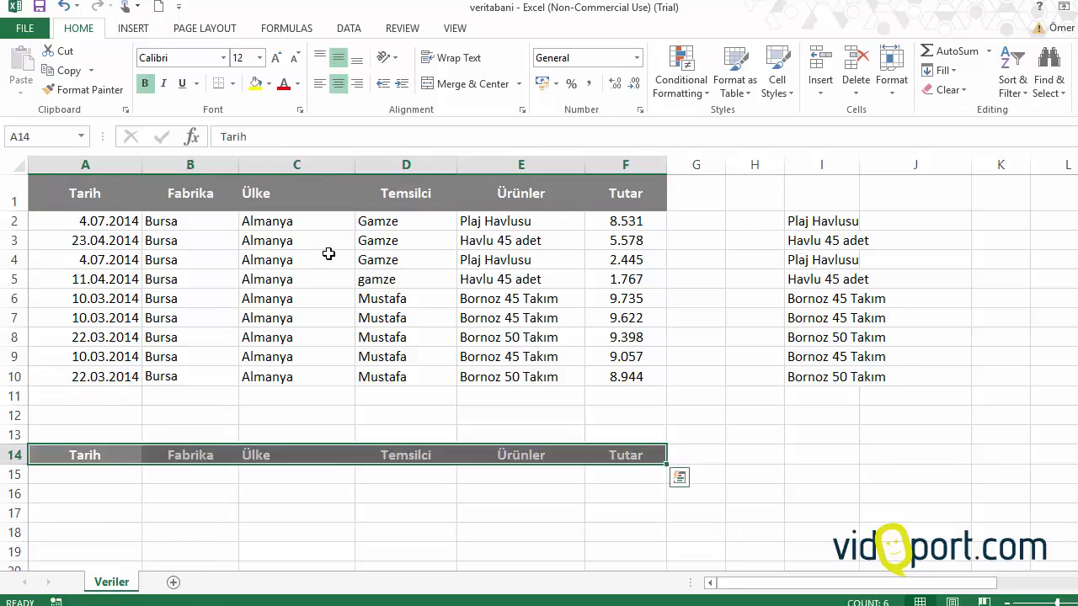
pyautogui.press('Down')
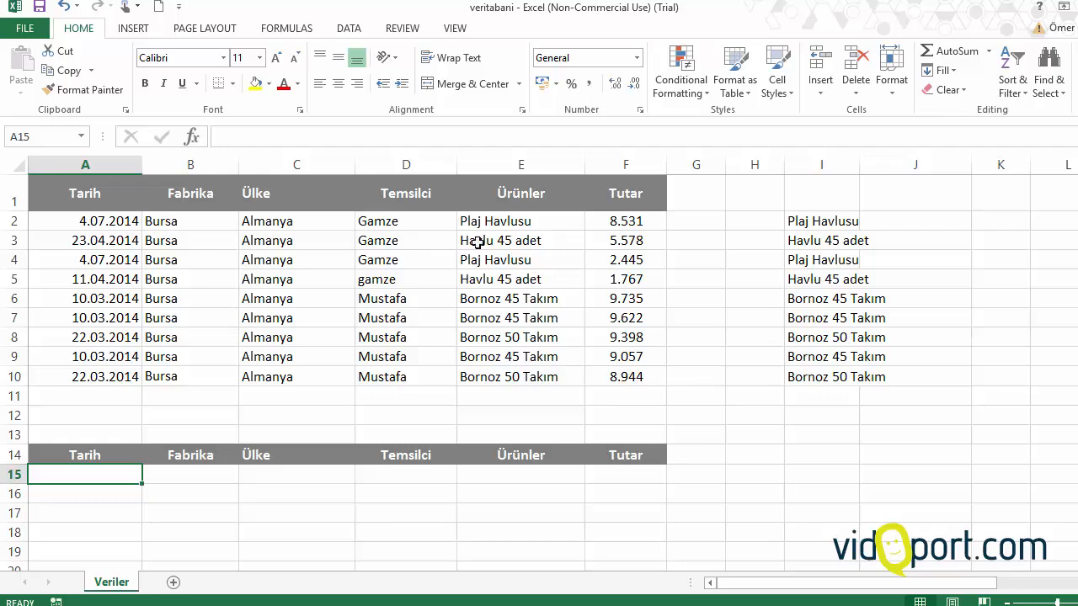
# - Clear all contents and formats from column I
pyautogui.click(832, 166)
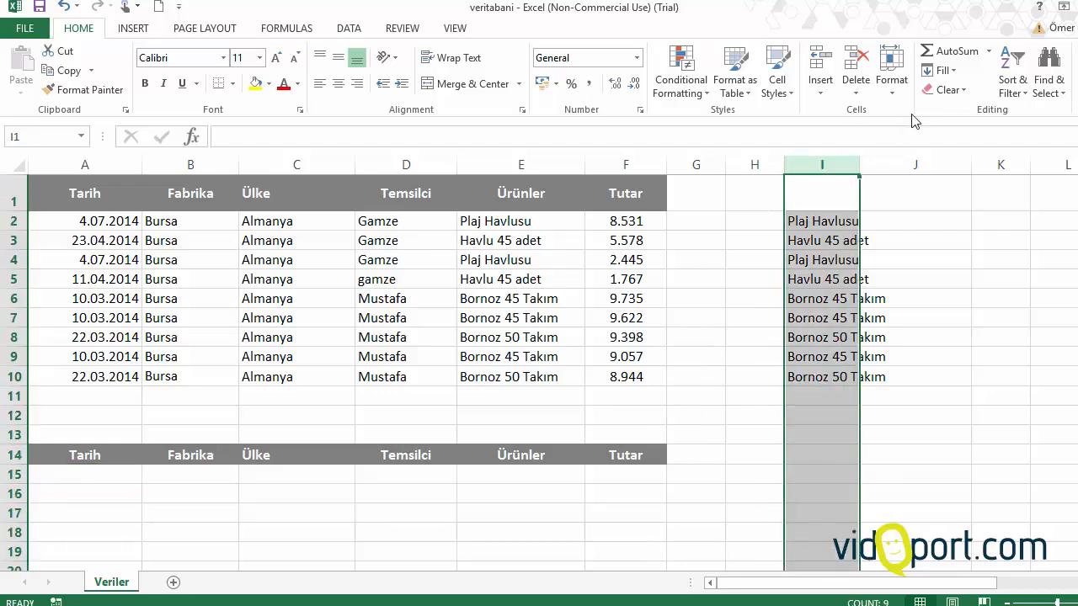
pyautogui.click(947, 90)
pyautogui.click(953, 110)
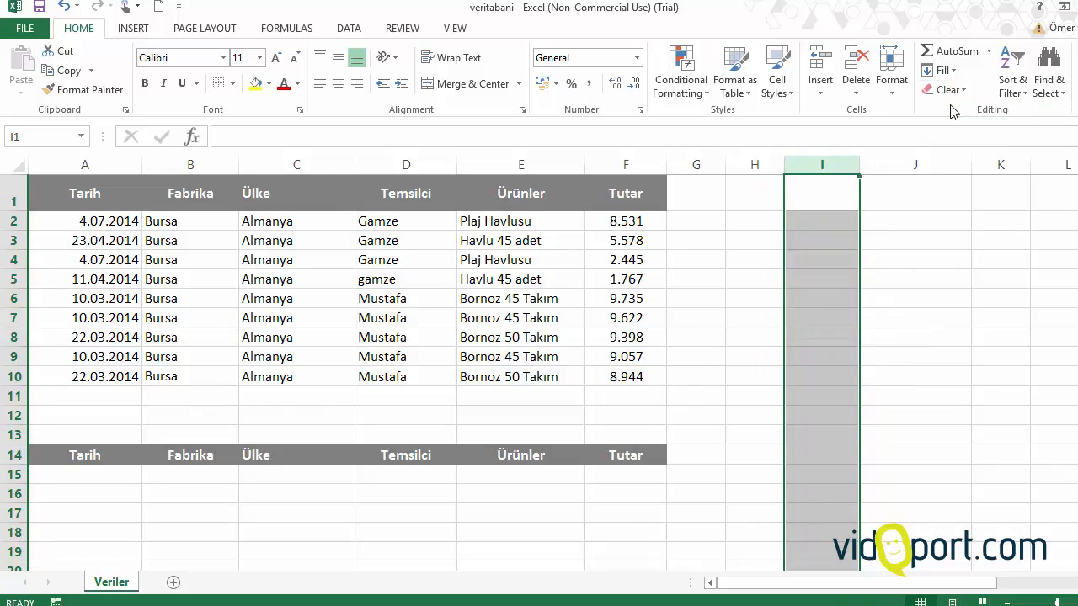
pyautogui.click(367, 340)
# - Select the copied header cells A14:F14
pyautogui.moveTo(65, 454); pyautogui.dragTo(647, 448)
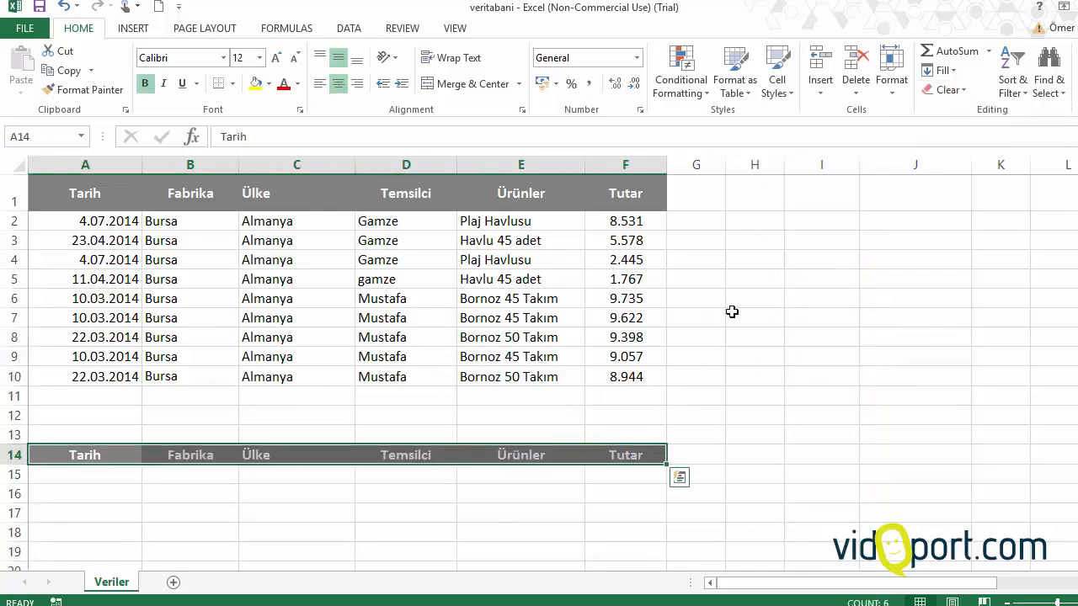